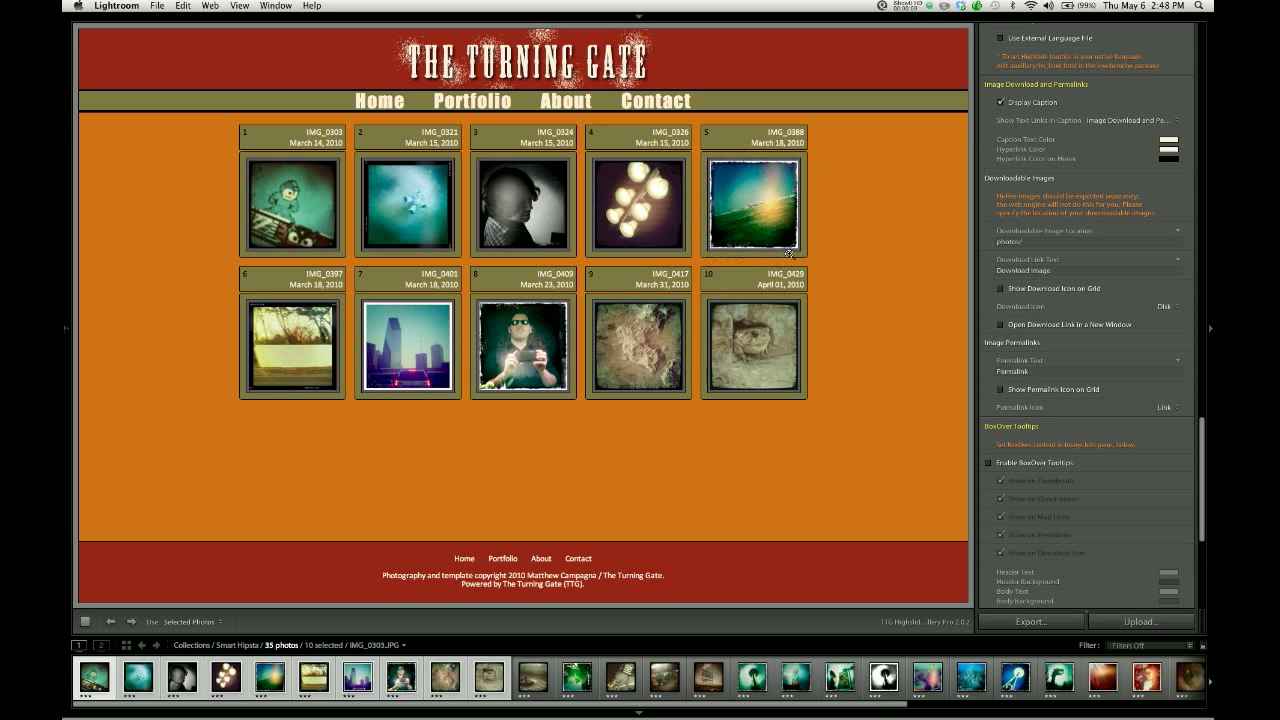
Check the IMG_0321 caption, then set Show Text Links in Caption to No Links
click(424, 205)
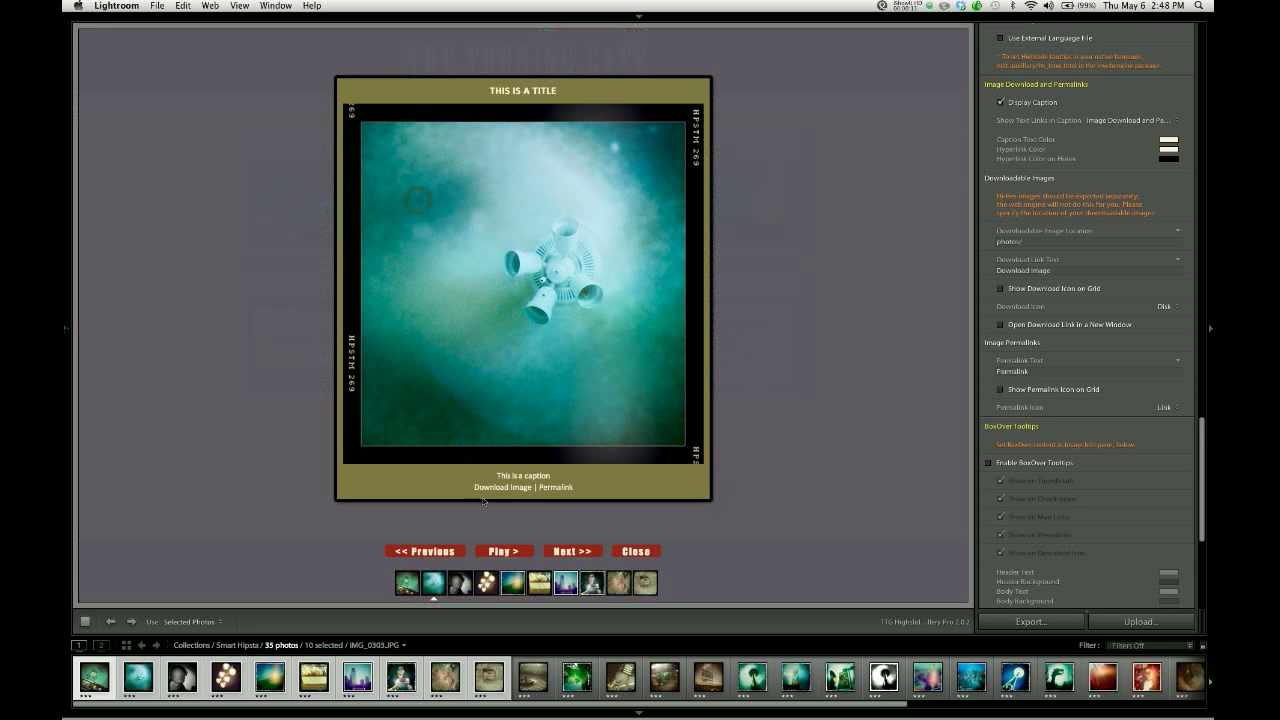
click(596, 197)
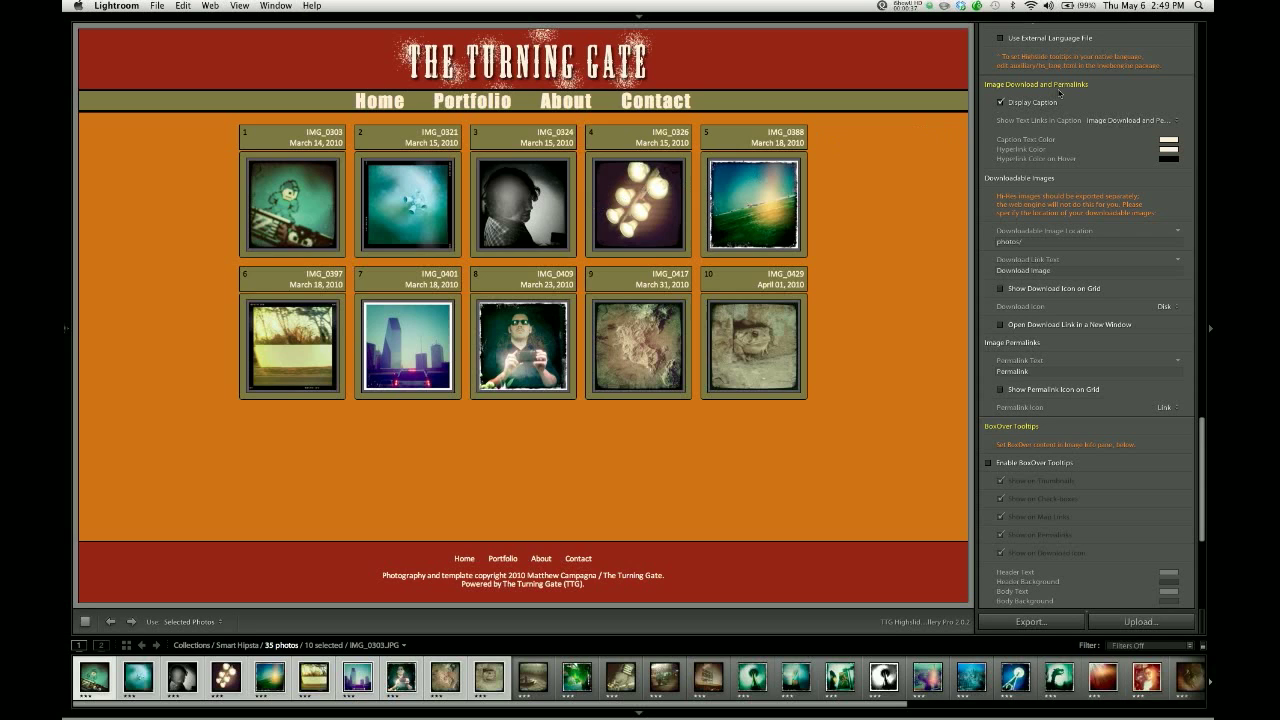
click(1104, 121)
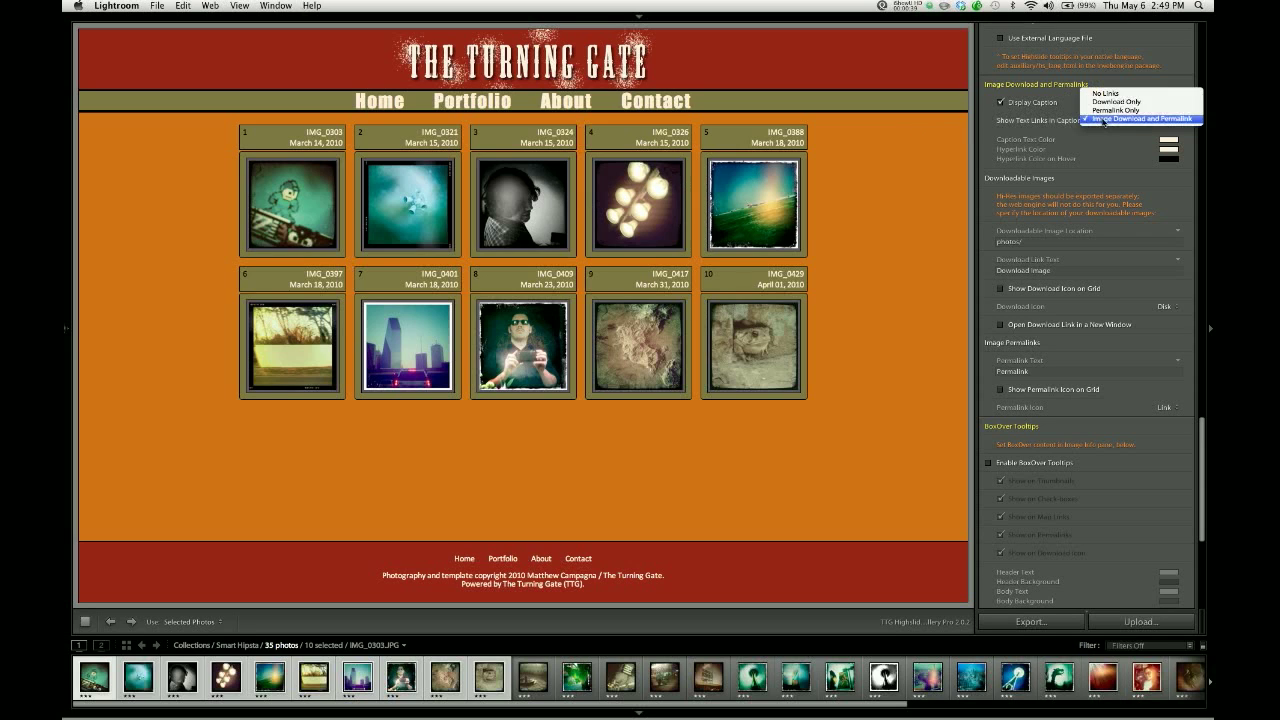
click(1099, 93)
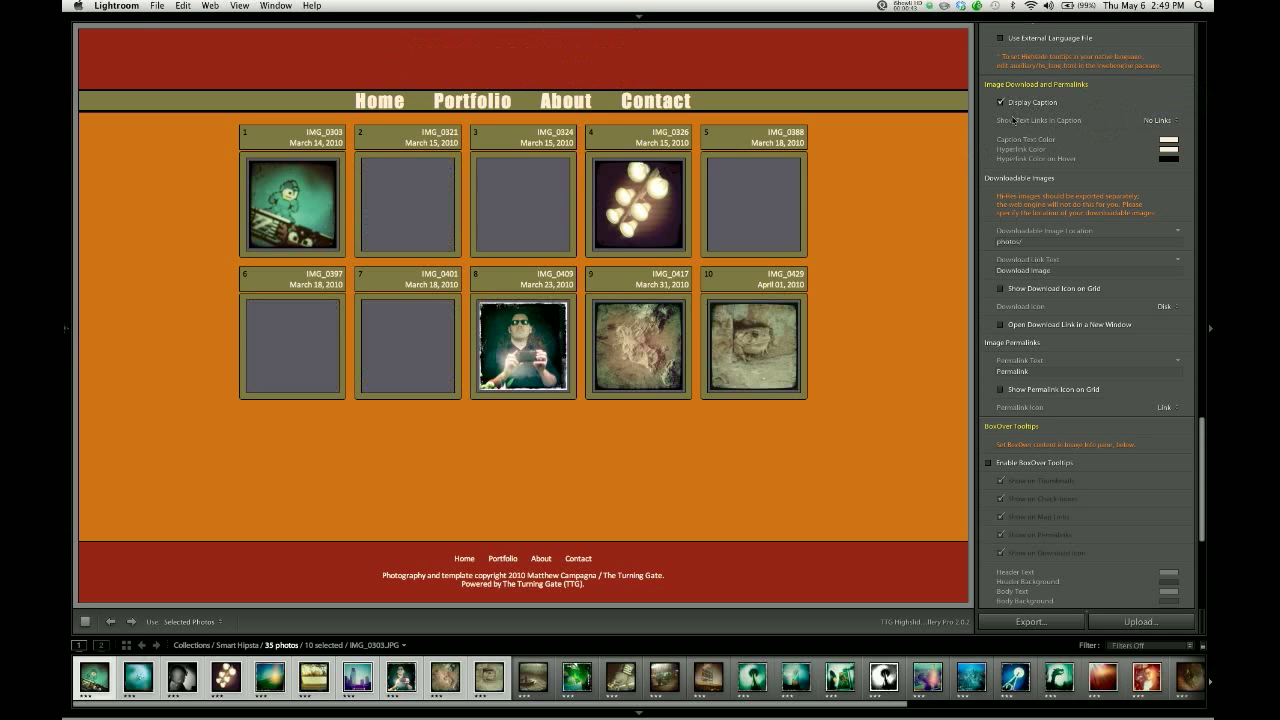
Turn Highslide Display Caption off, preview IMG_0321 enlarged, then turn Display Caption back on
scroll(1040, 106, up, 6)
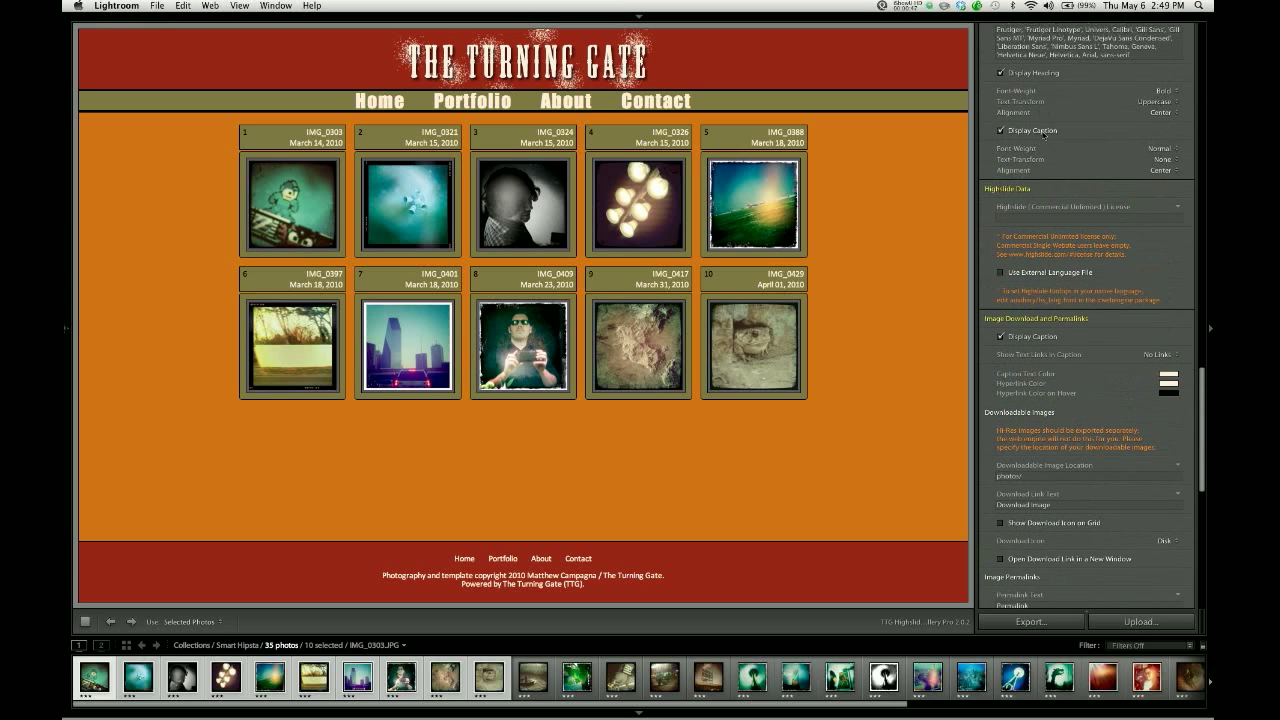
scroll(1050, 200, up, 3)
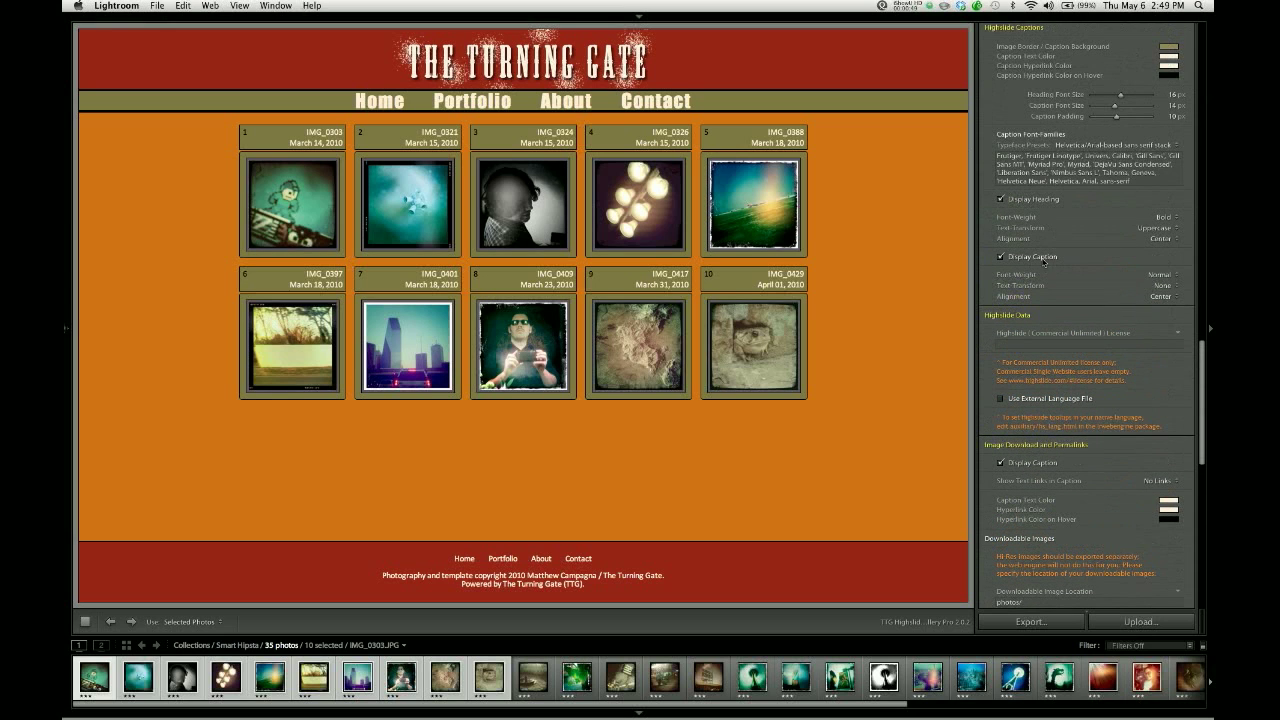
scroll(1045, 262, up, 1)
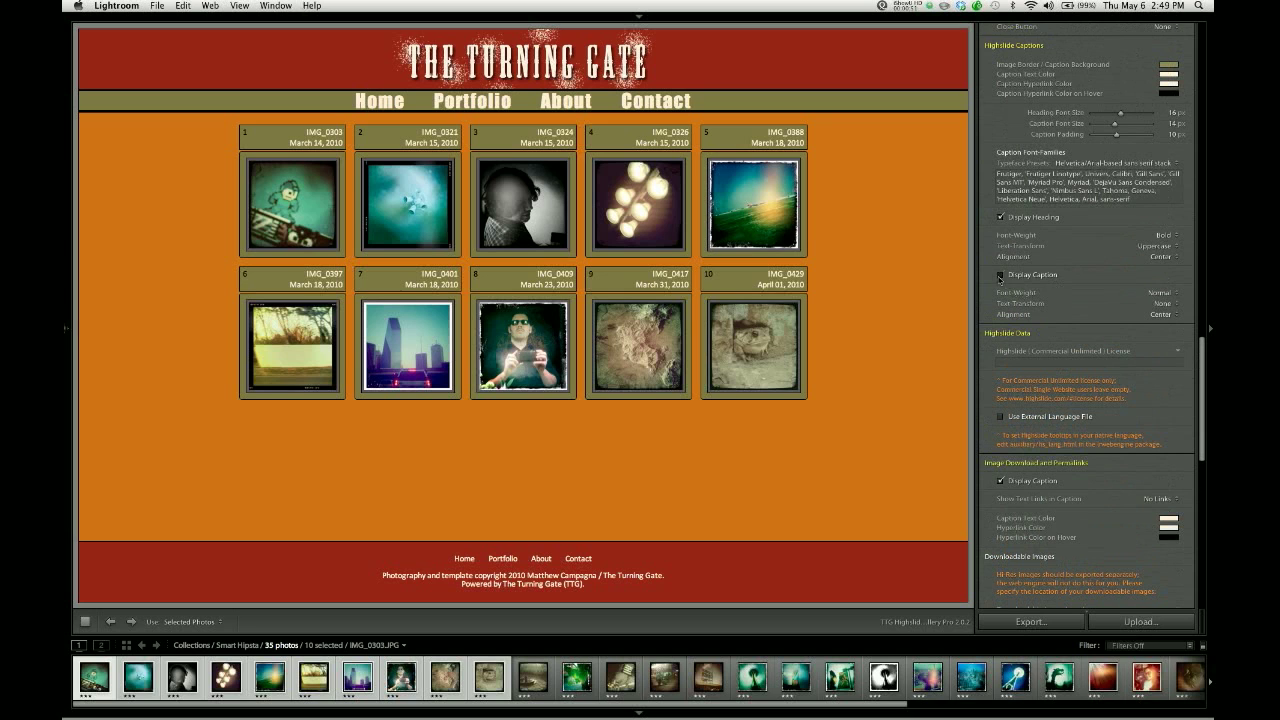
click(1001, 274)
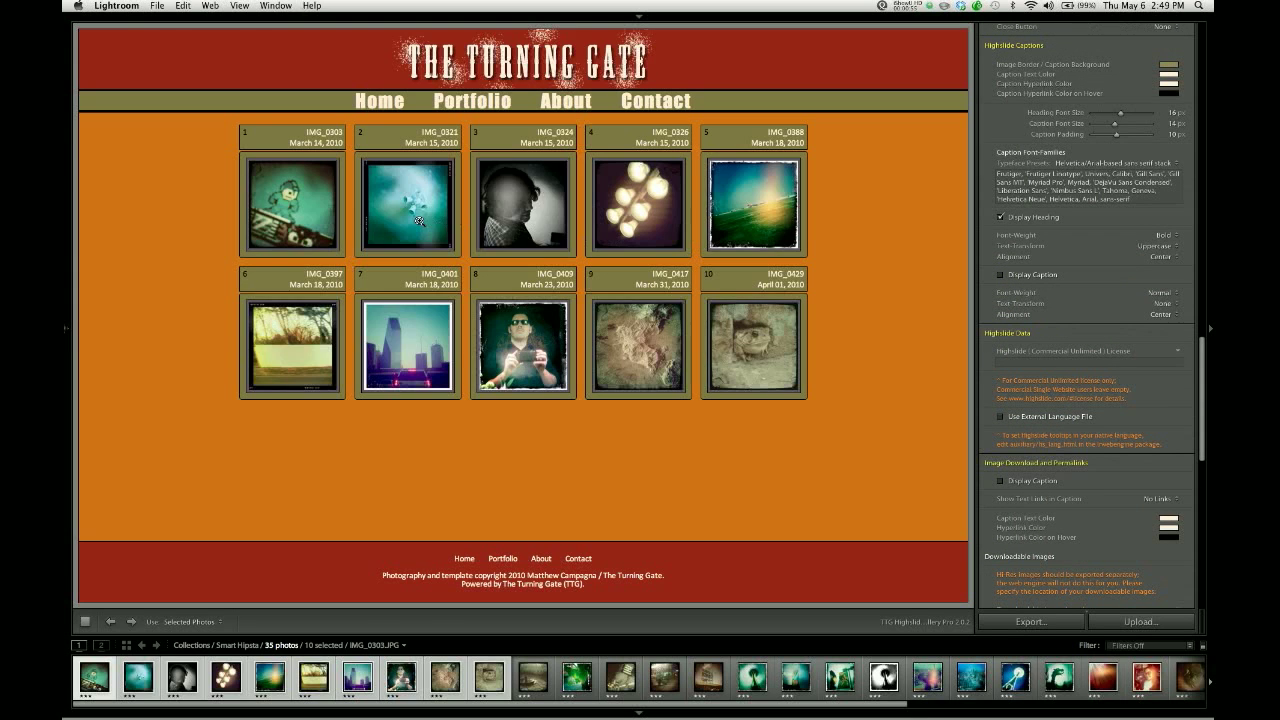
click(417, 219)
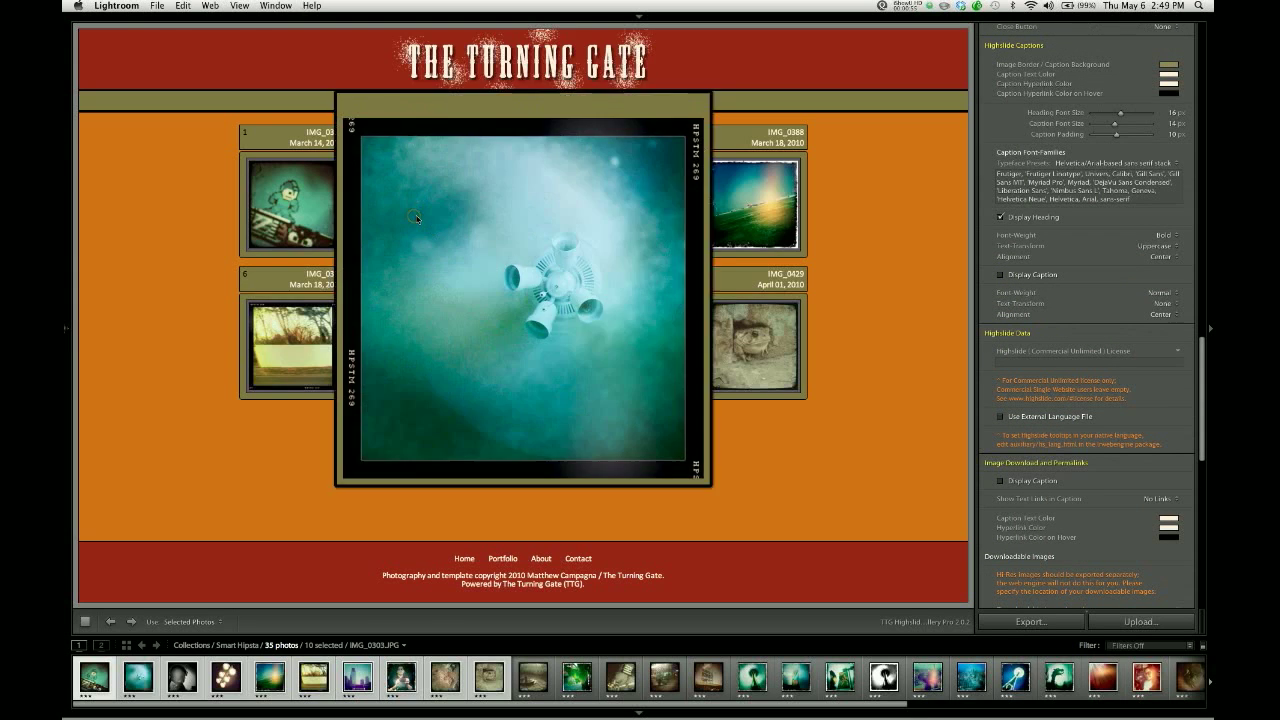
scroll(1107, 216, down, 10)
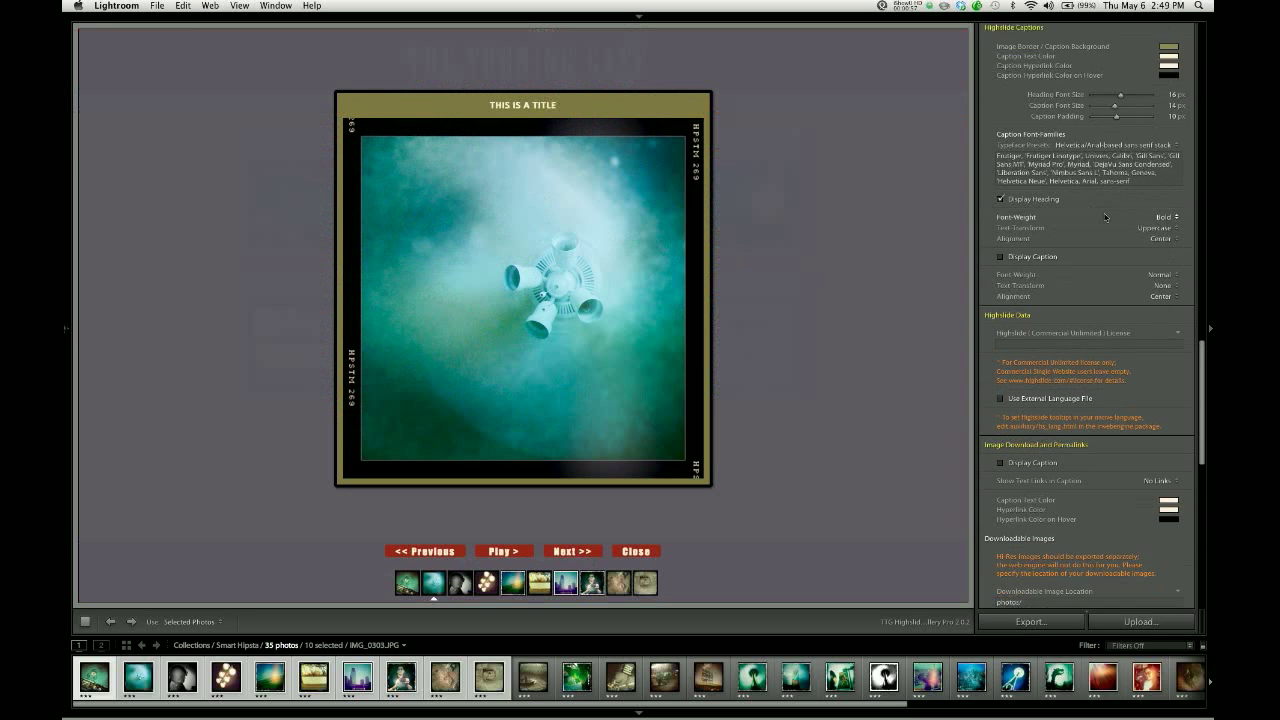
scroll(1107, 229, down, 4)
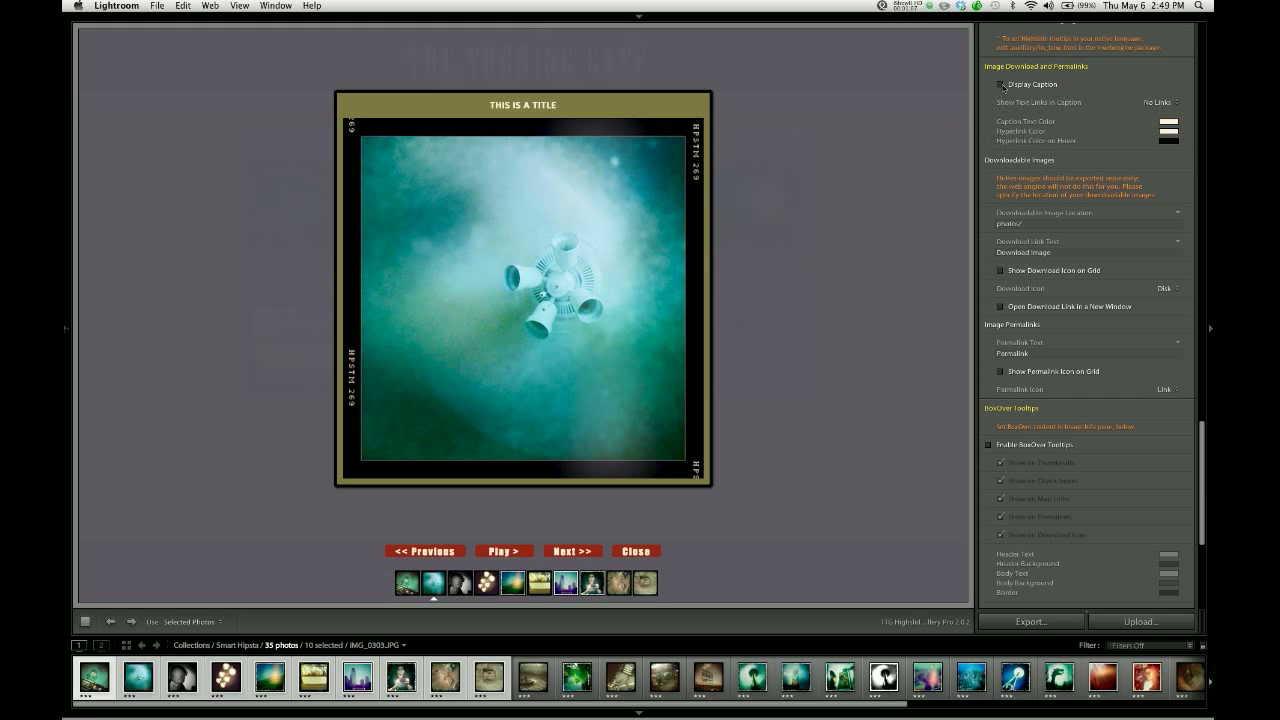
click(1001, 85)
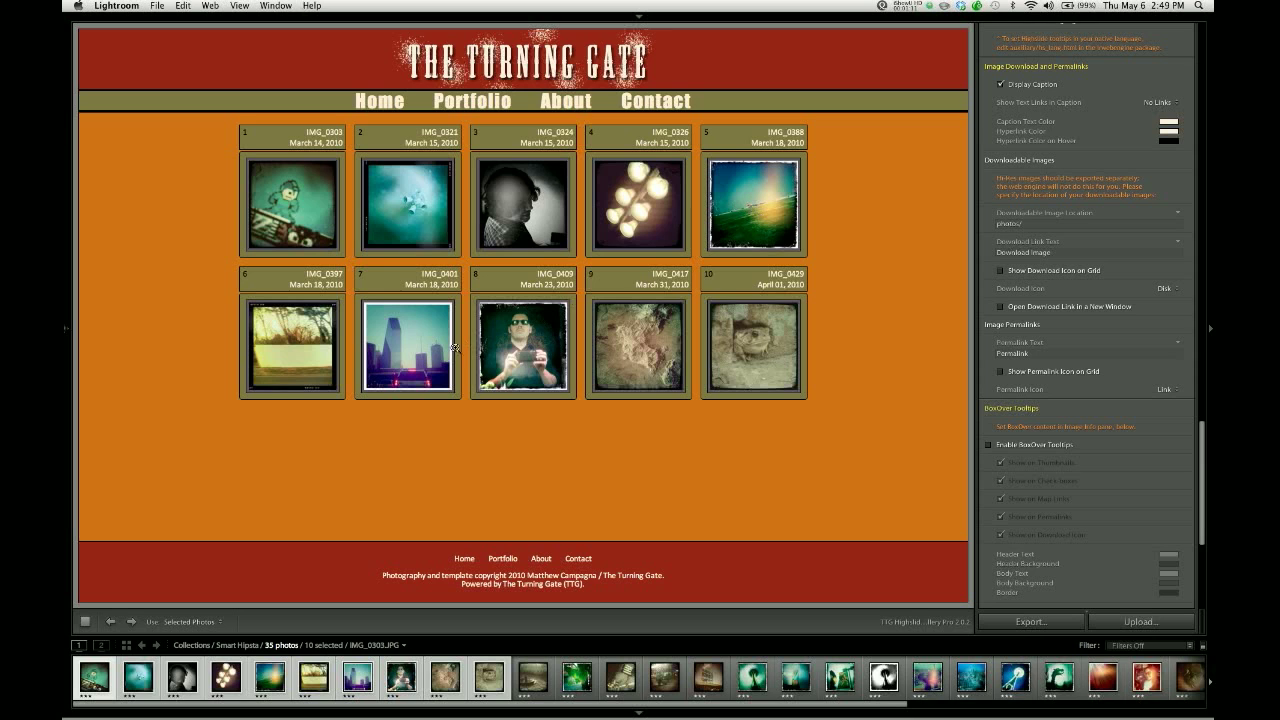
Set caption text links to Image Download and Permalink and preview them on enlarged IMG_0321
click(420, 215)
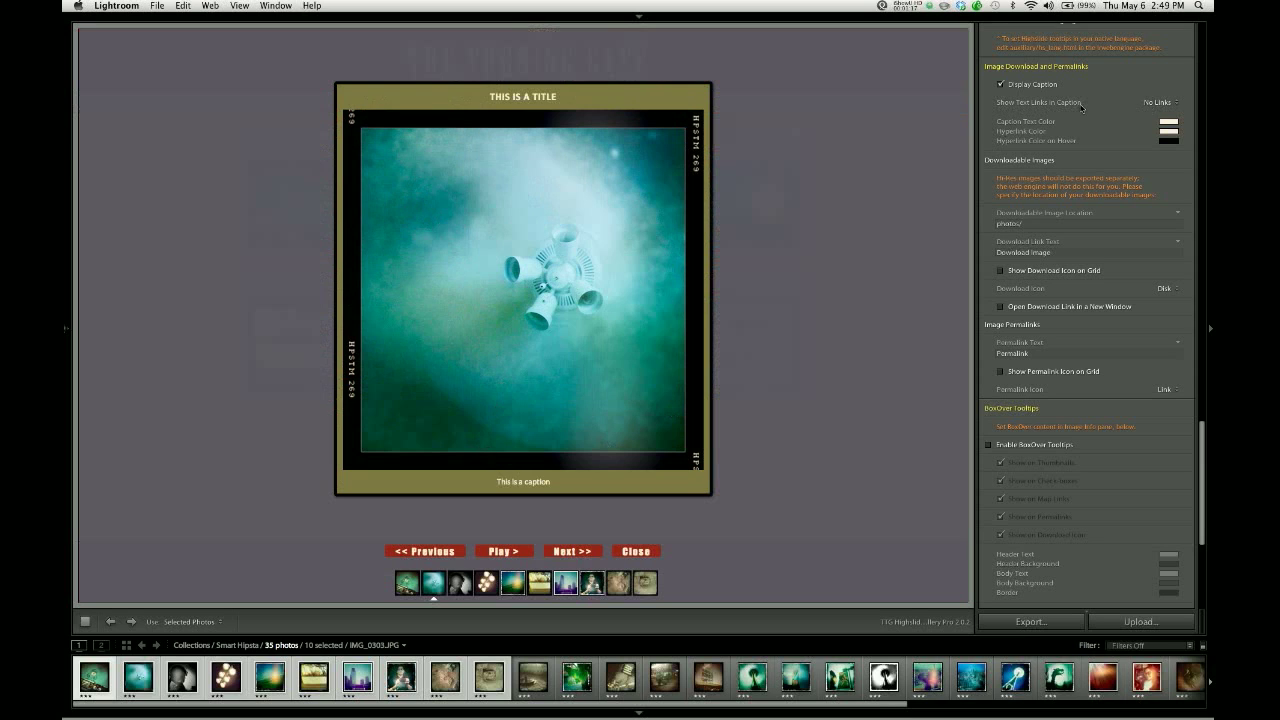
click(1165, 104)
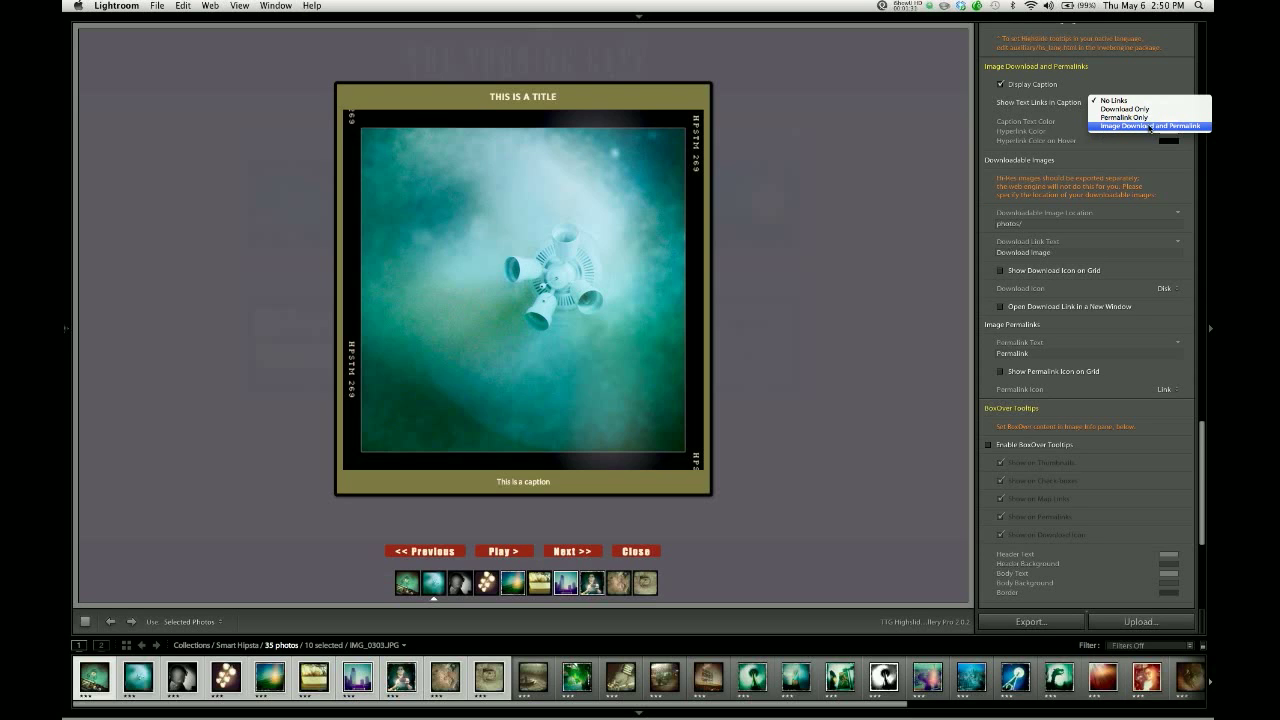
click(1151, 127)
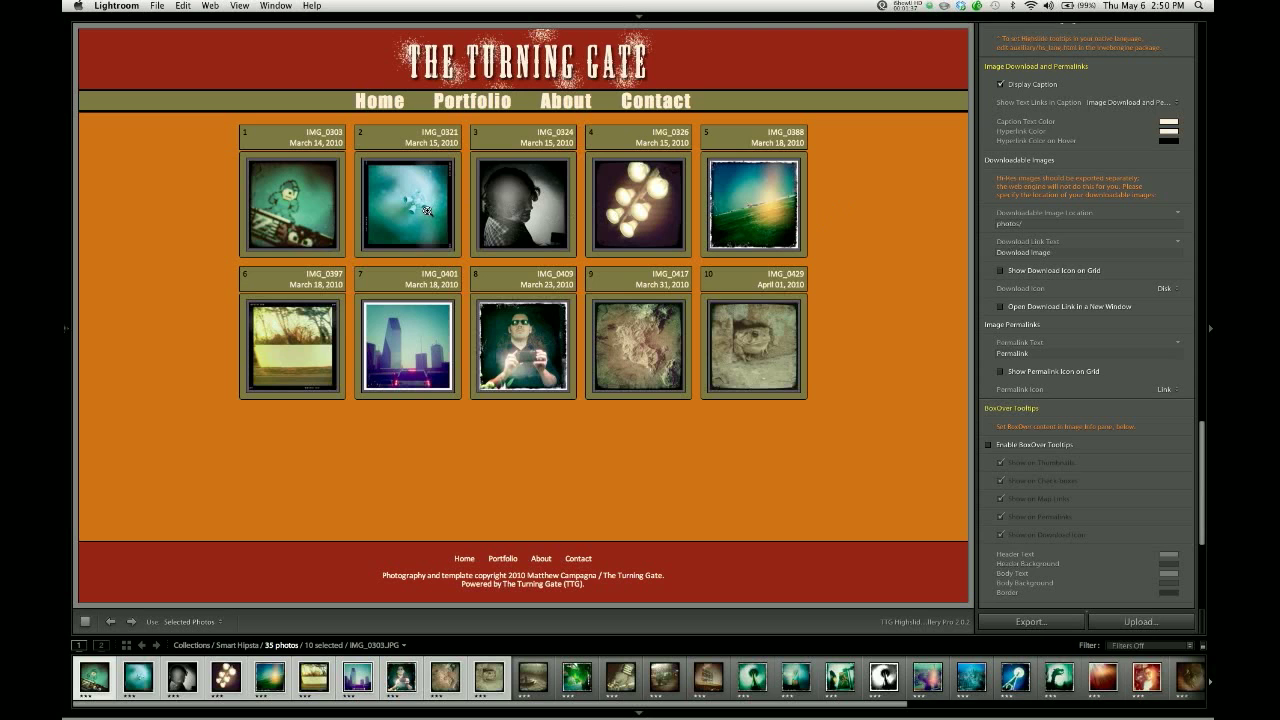
click(426, 210)
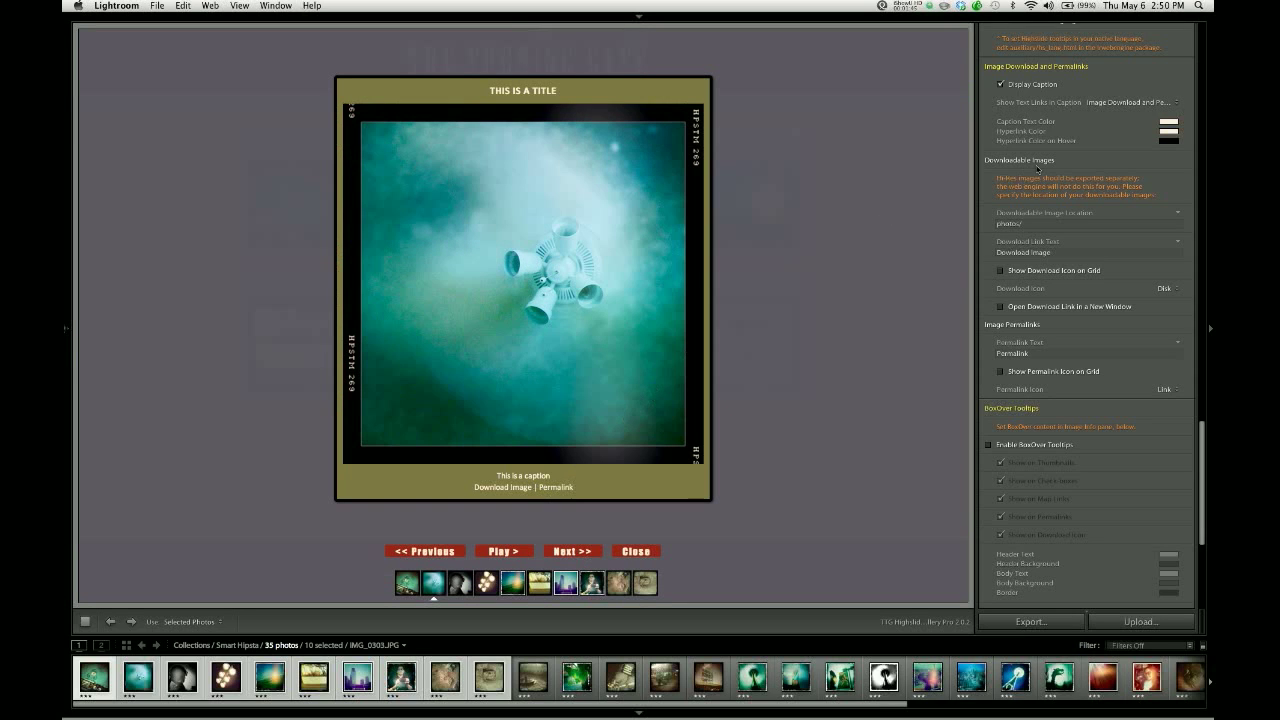
click(1167, 126)
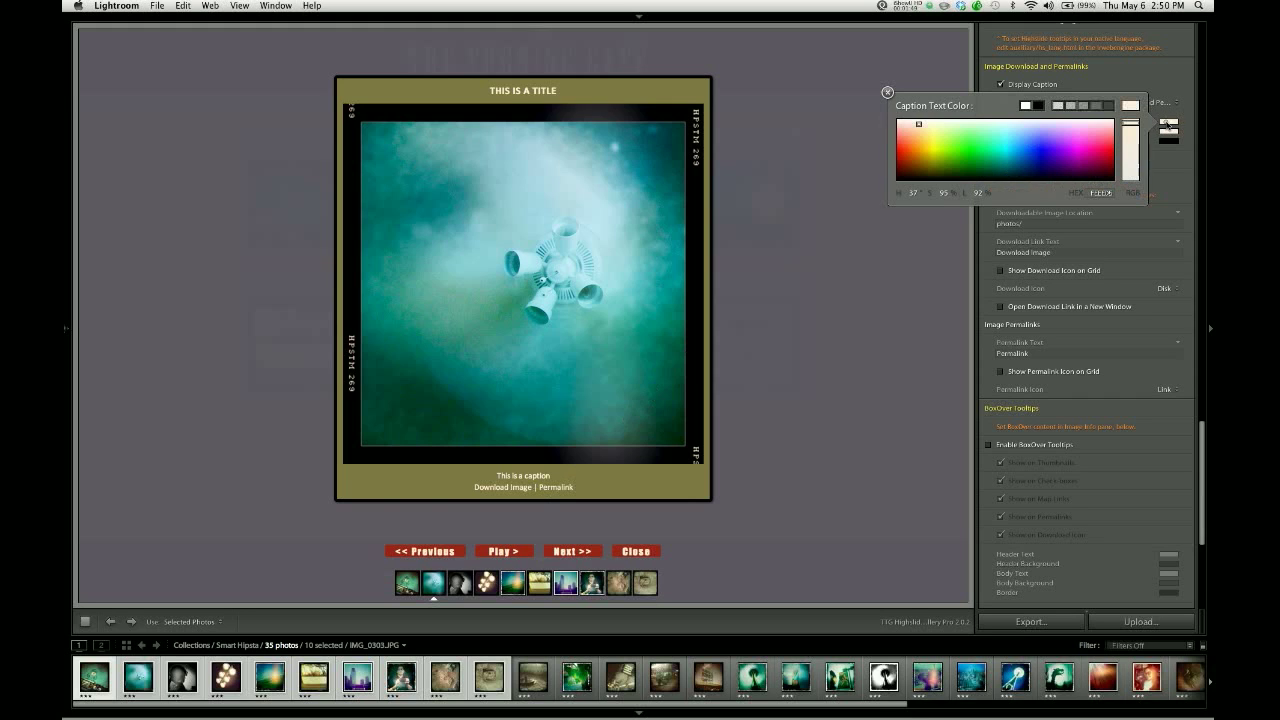
click(1185, 122)
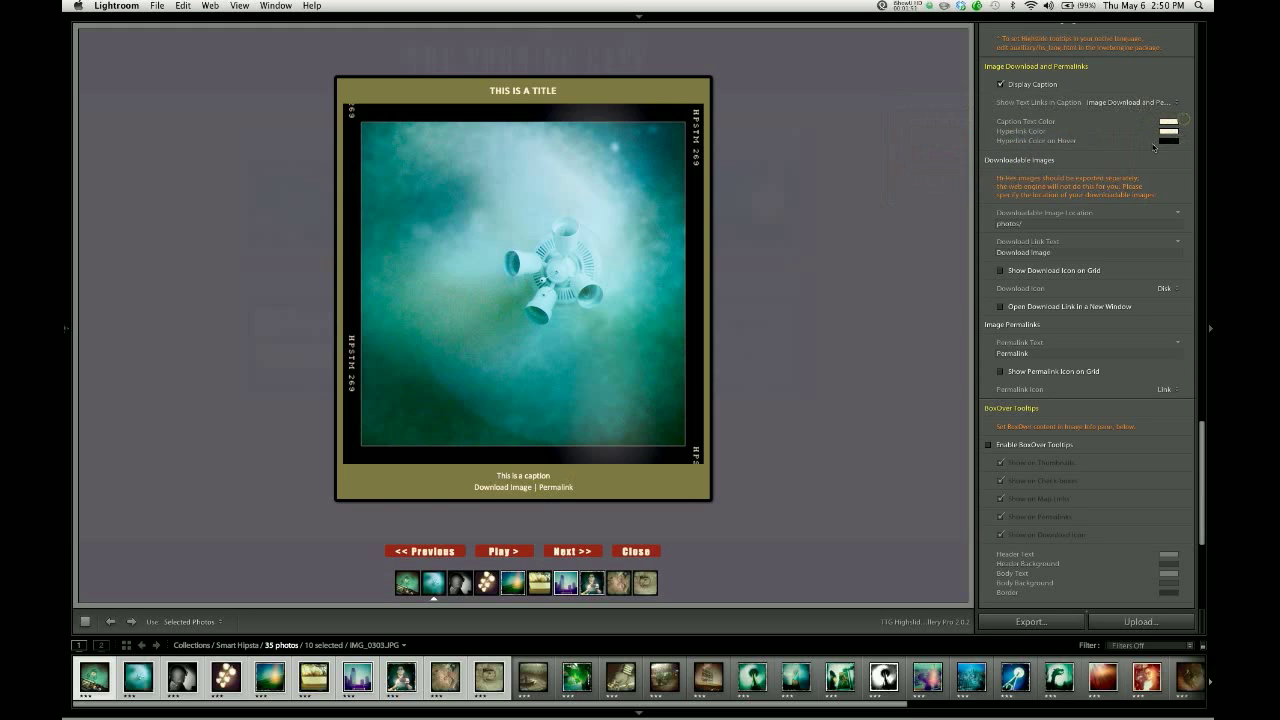
click(1165, 134)
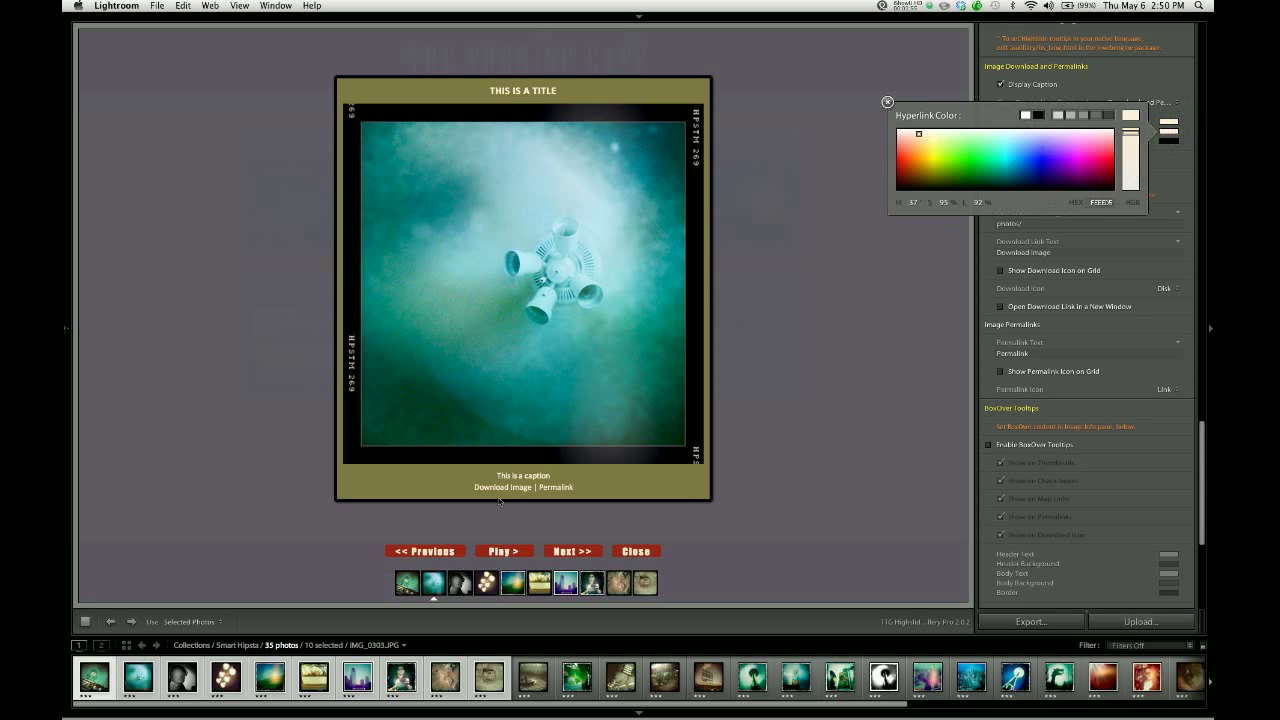
click(887, 102)
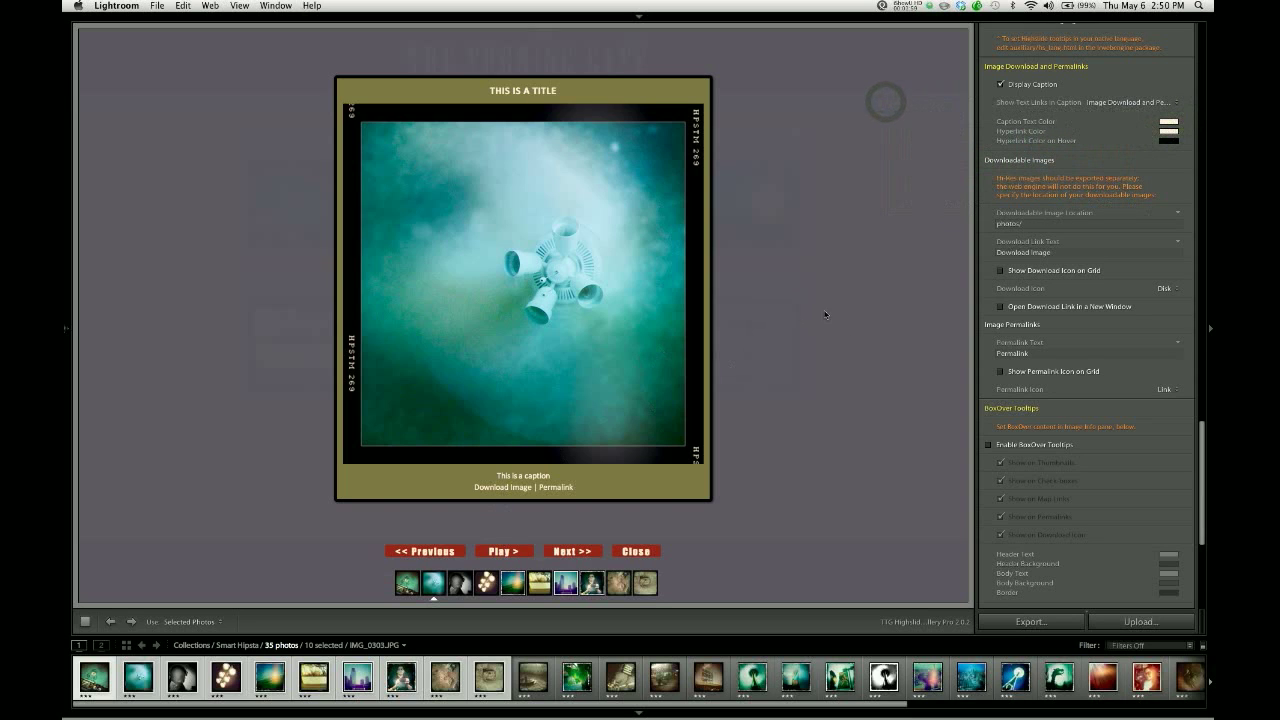
click(1169, 142)
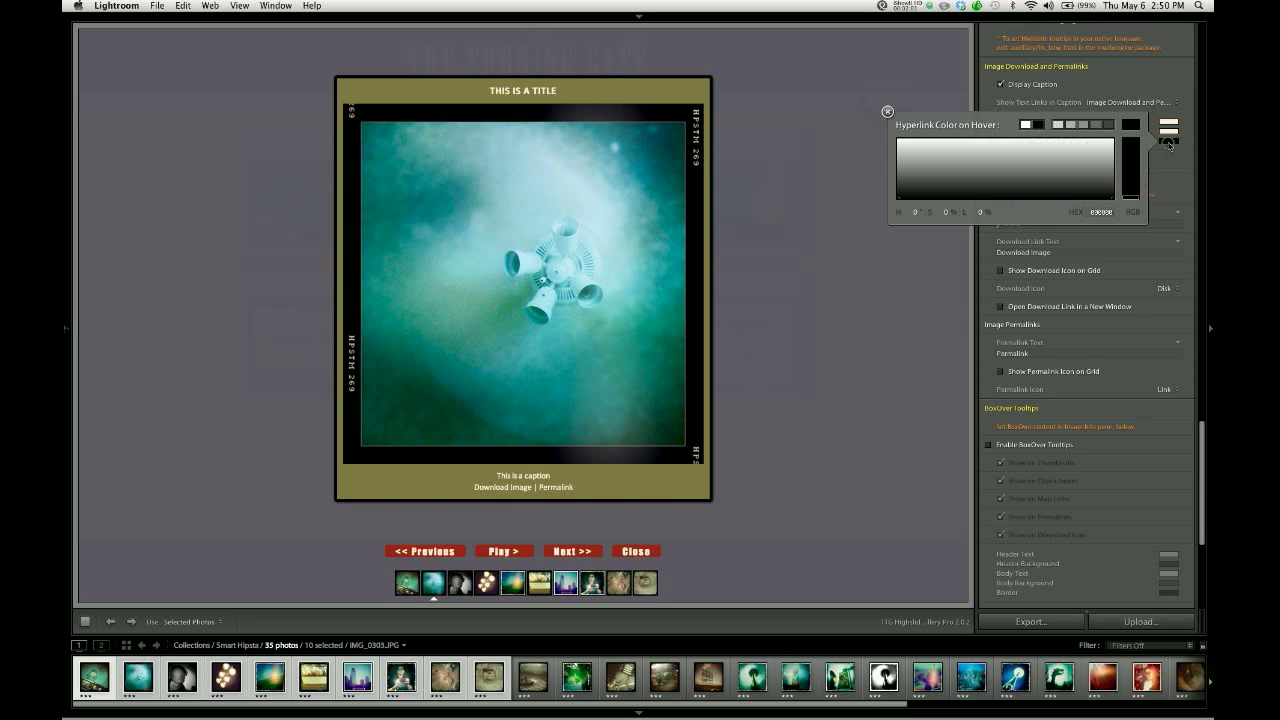
click(1170, 145)
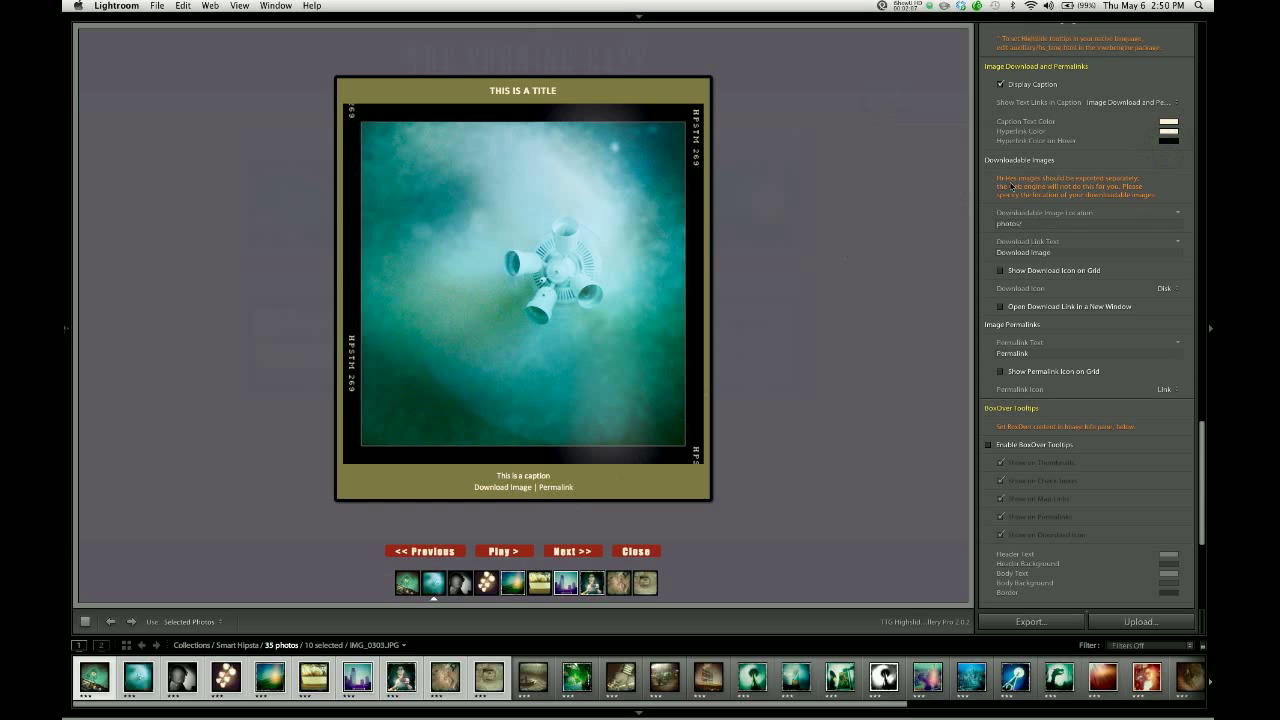
Change the Downloadable Image Location from photos/ to hires/
scroll(1045, 132, down, 3)
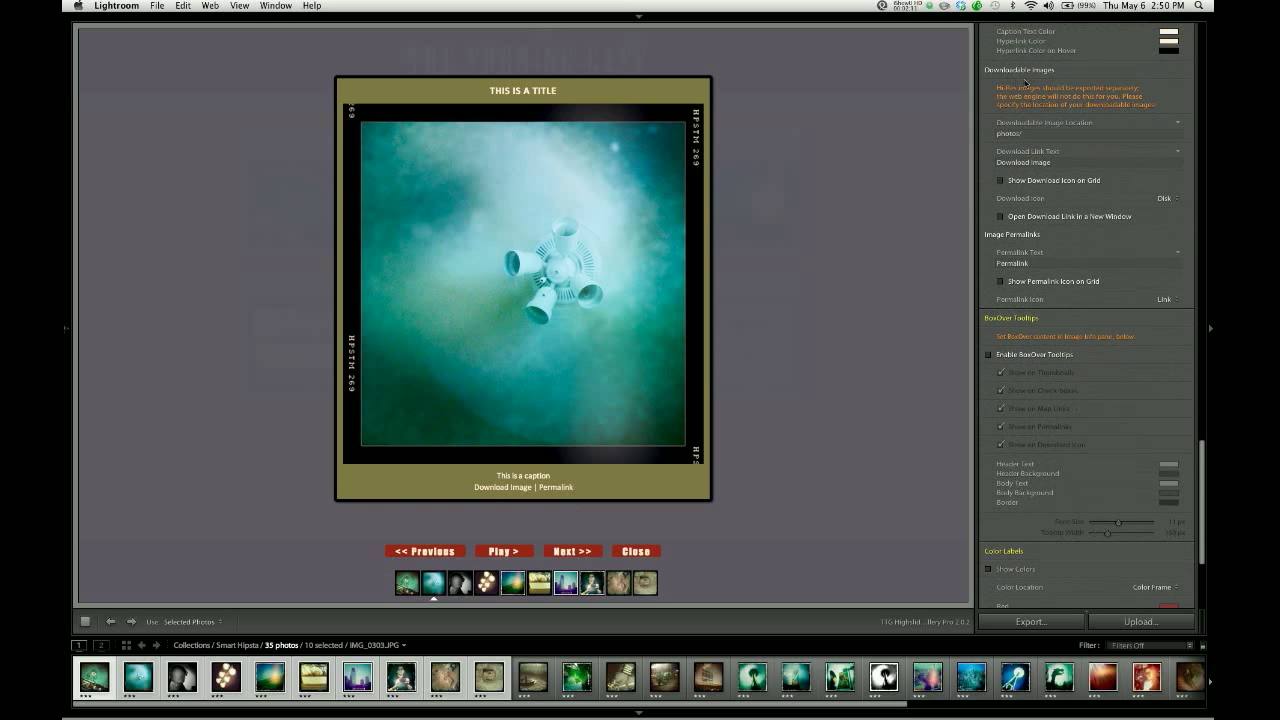
click(1085, 136)
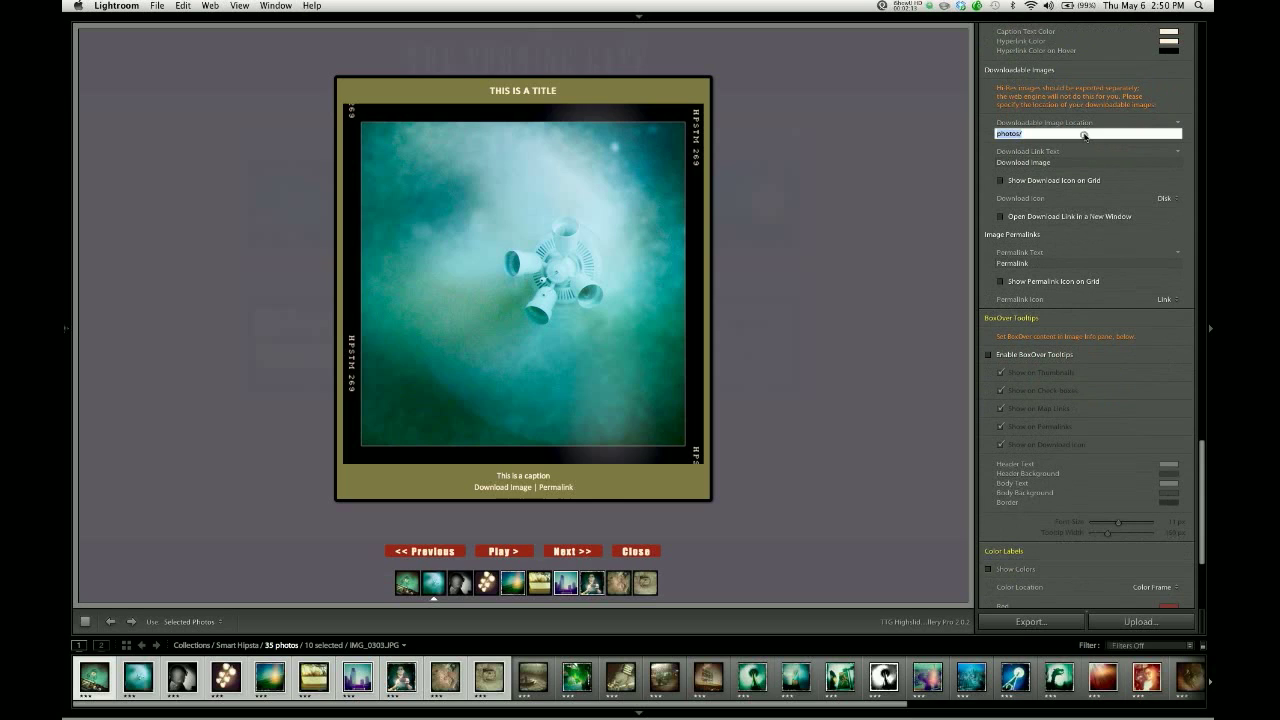
click(580, 246)
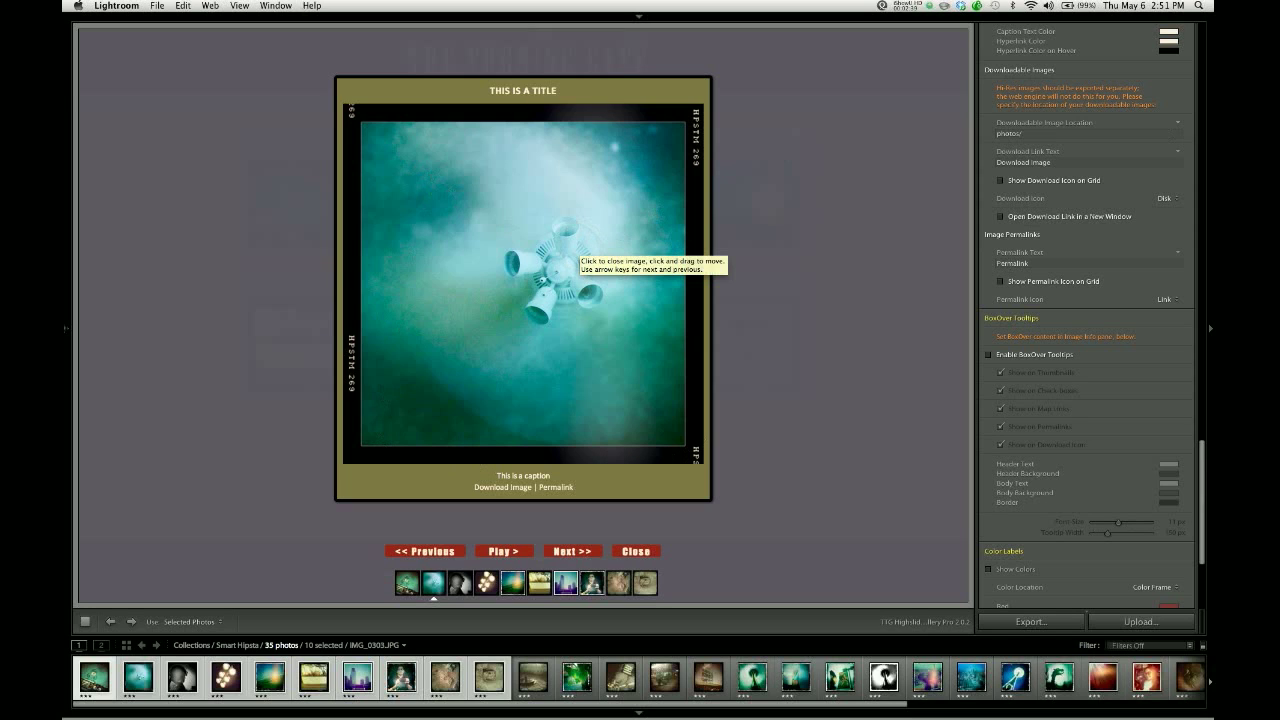
click(1050, 137)
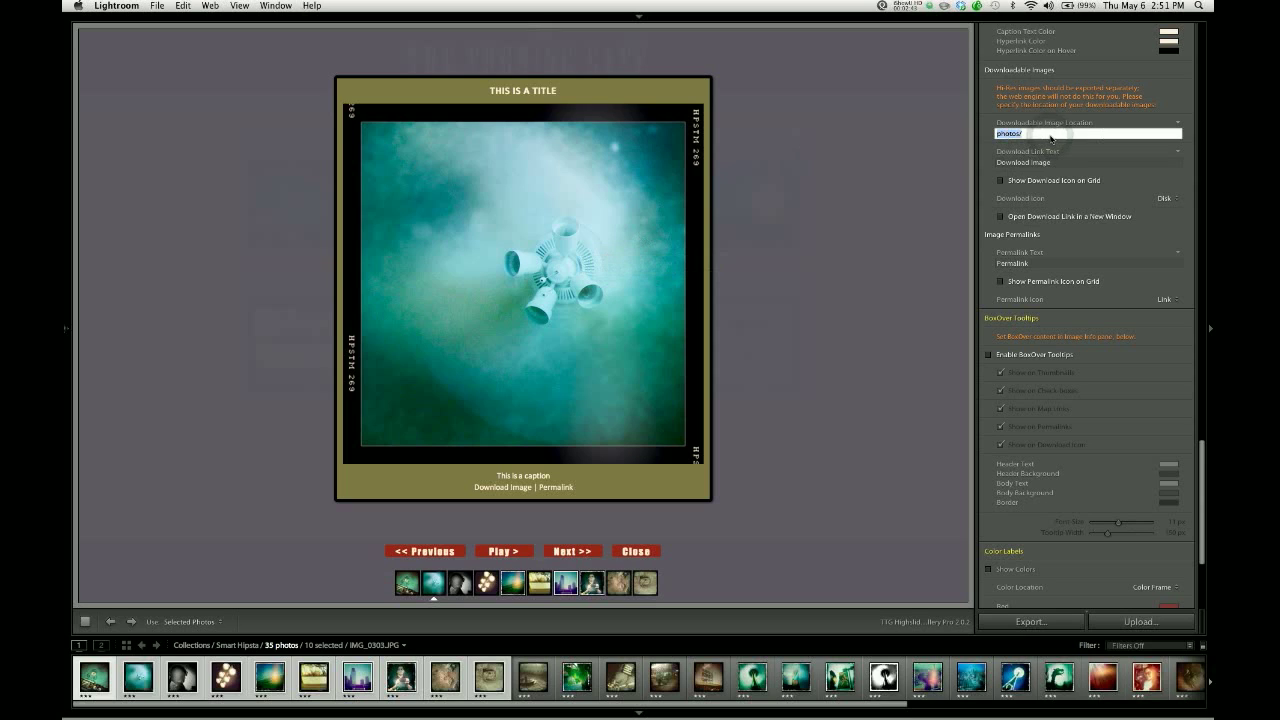
text(hires/)
key(Return)
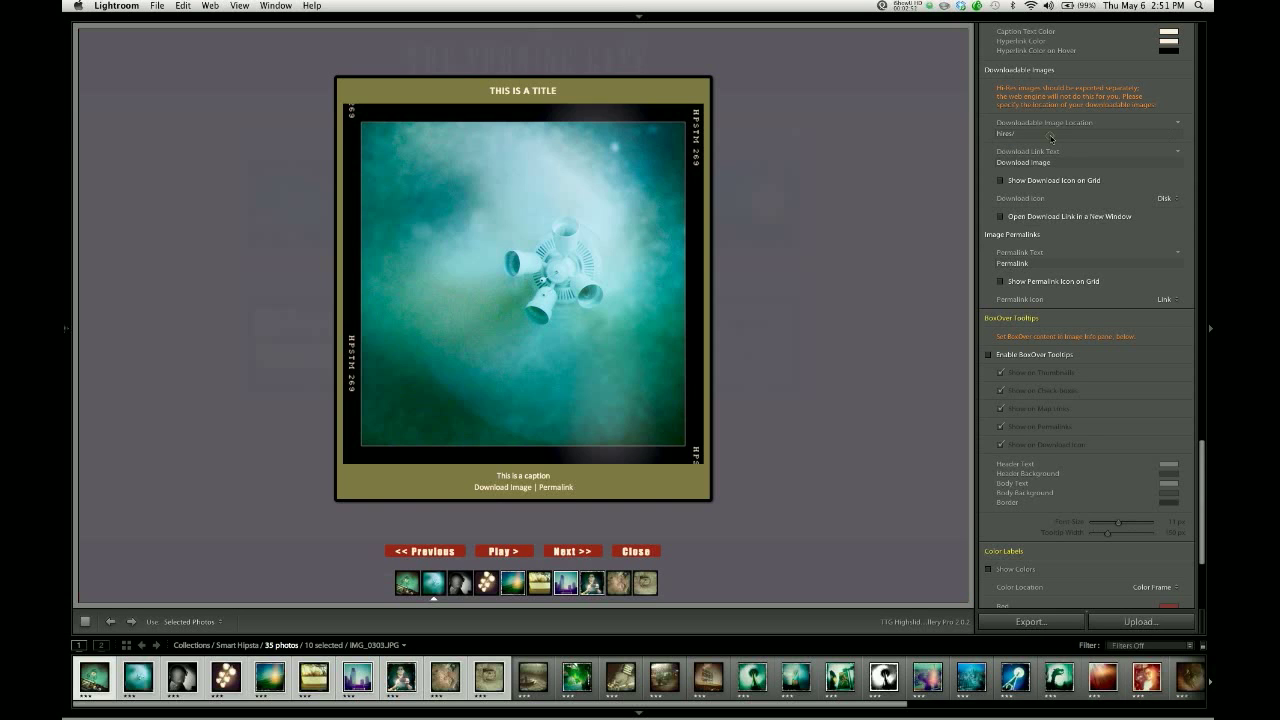
Confirm hires/ as the download location and switch to the Library grid view
click(1050, 137)
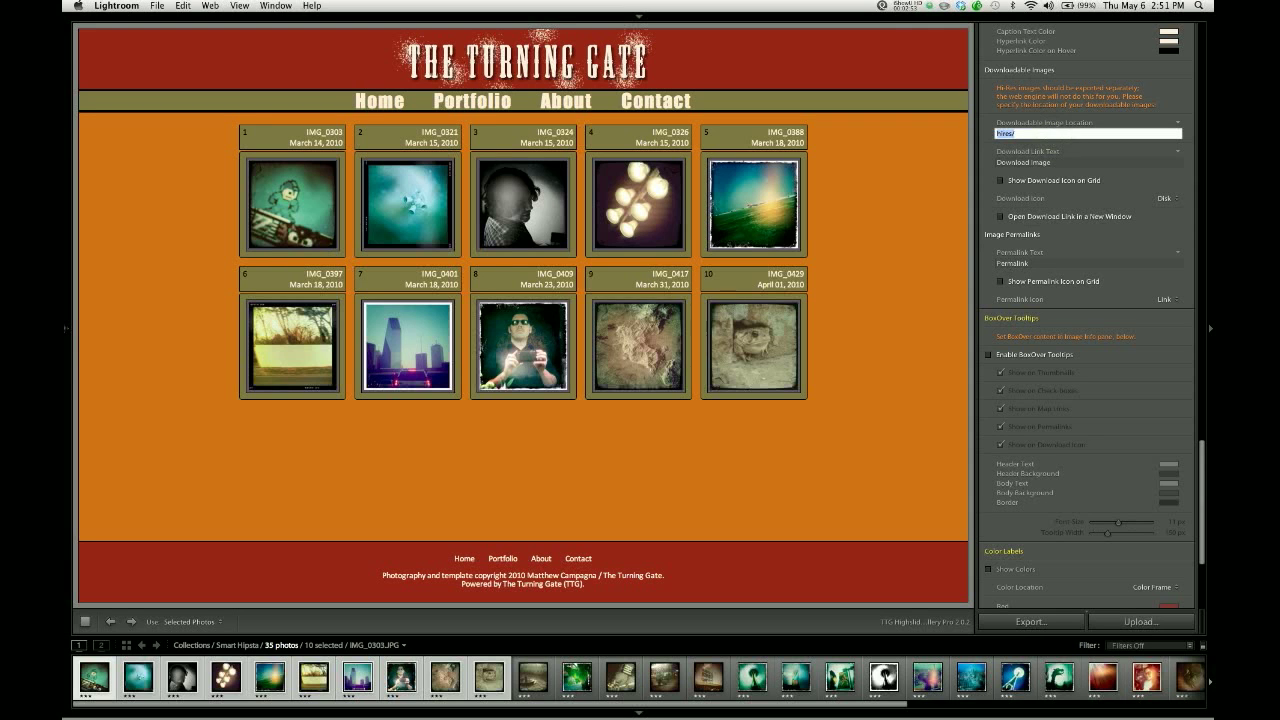
key(Return)
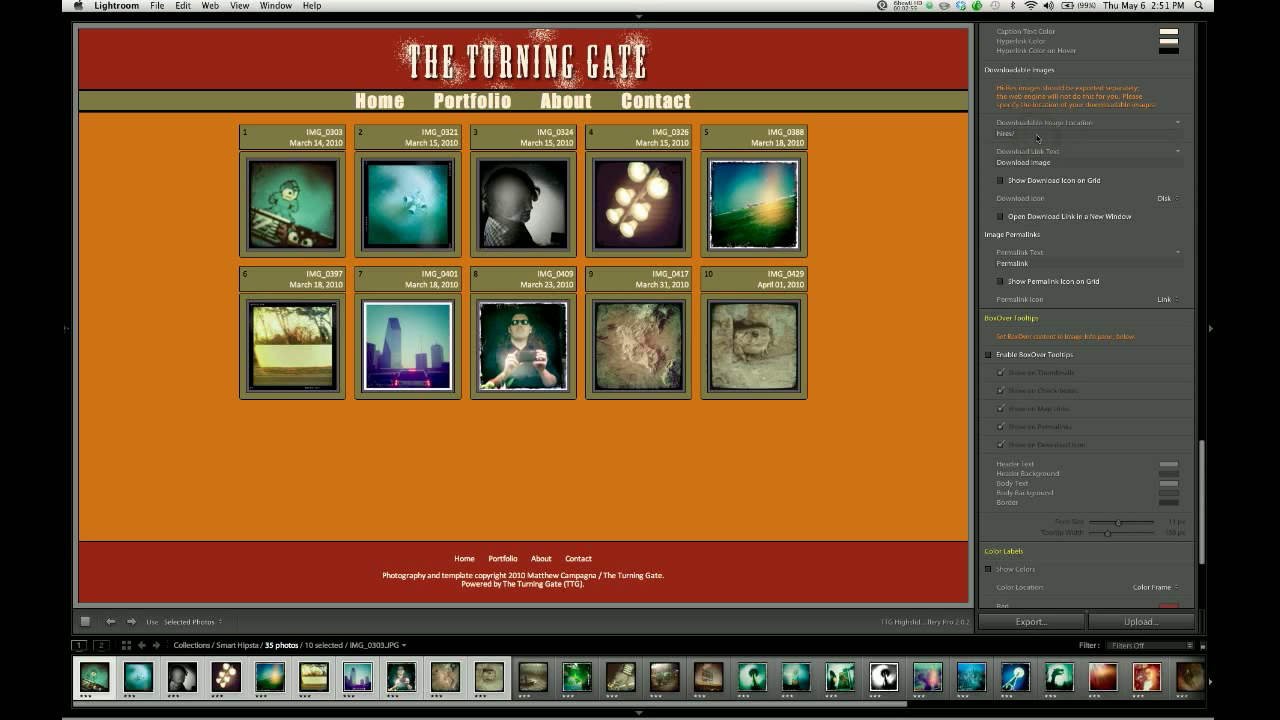
key(super+r)
key(g)
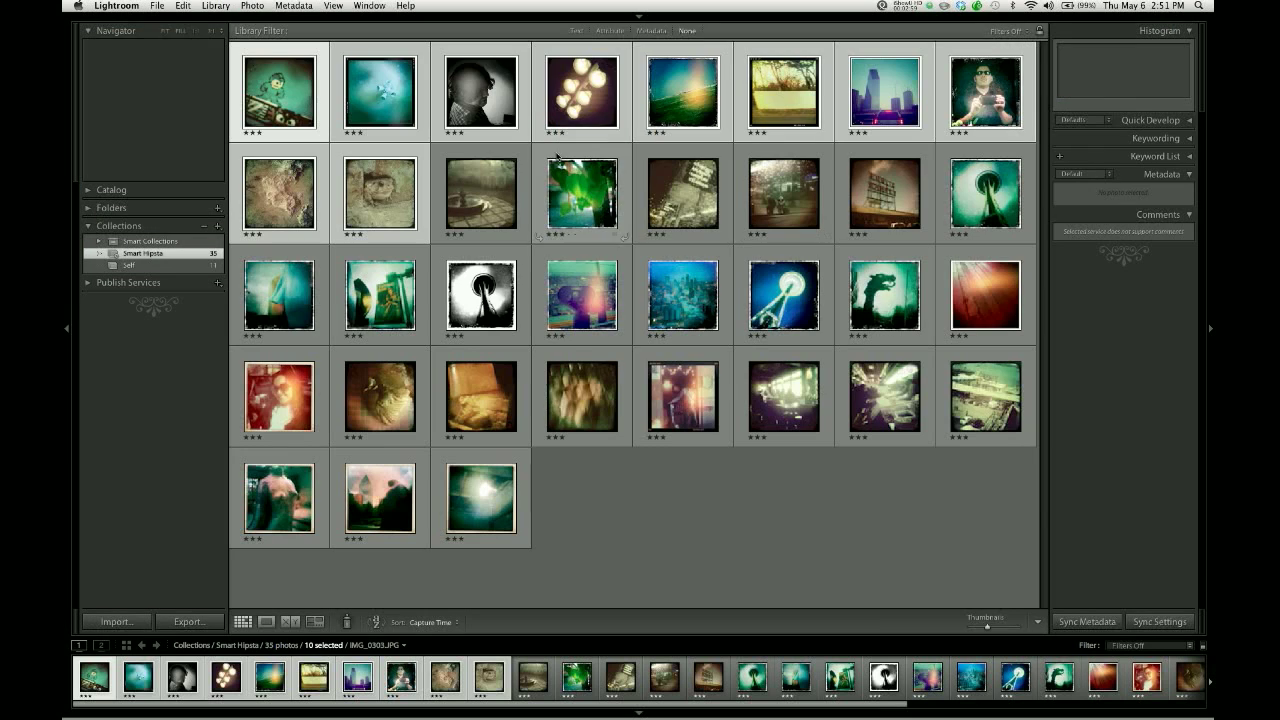
click(189, 621)
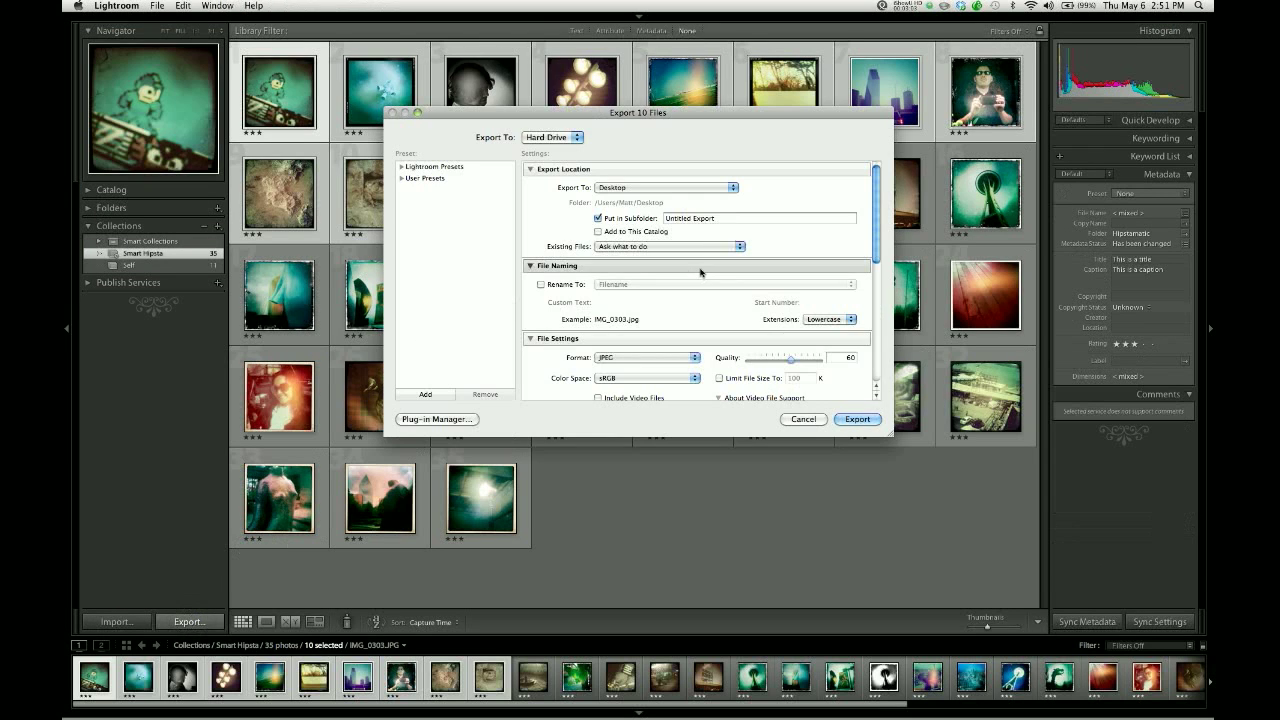
scroll(727, 250, down, 3)
scroll(727, 247, down, 3)
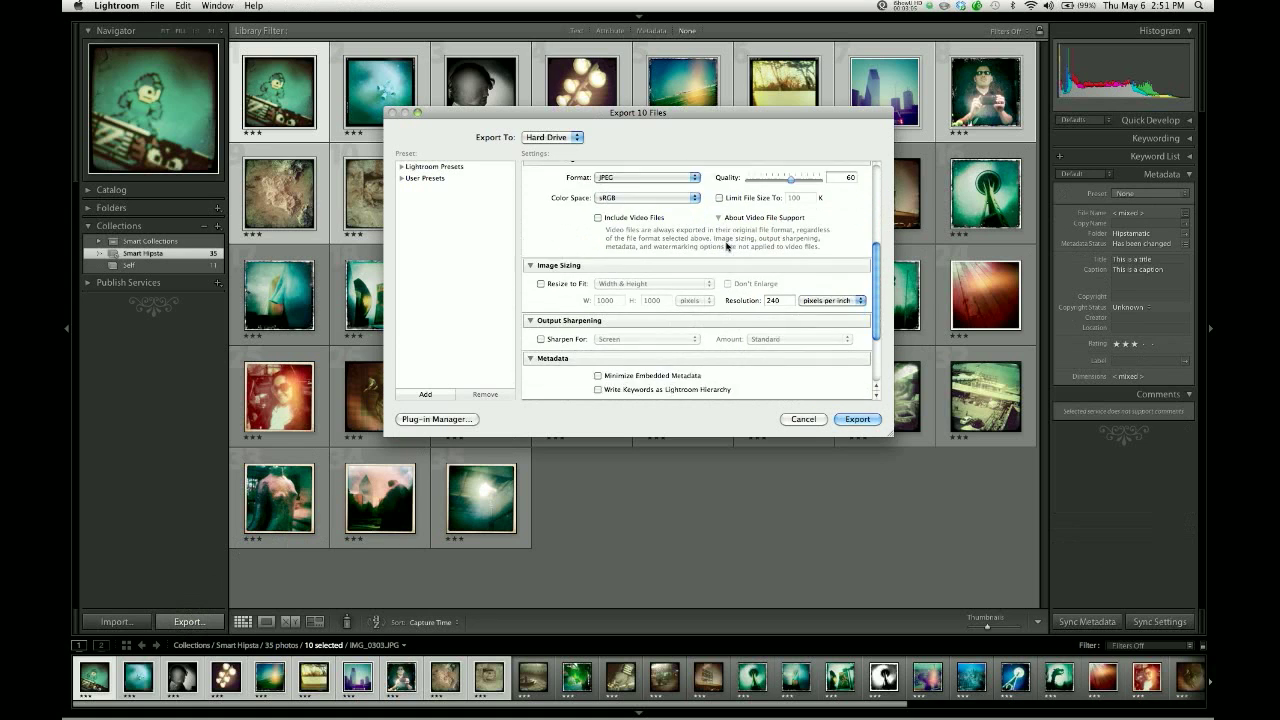
scroll(725, 248, up, 2)
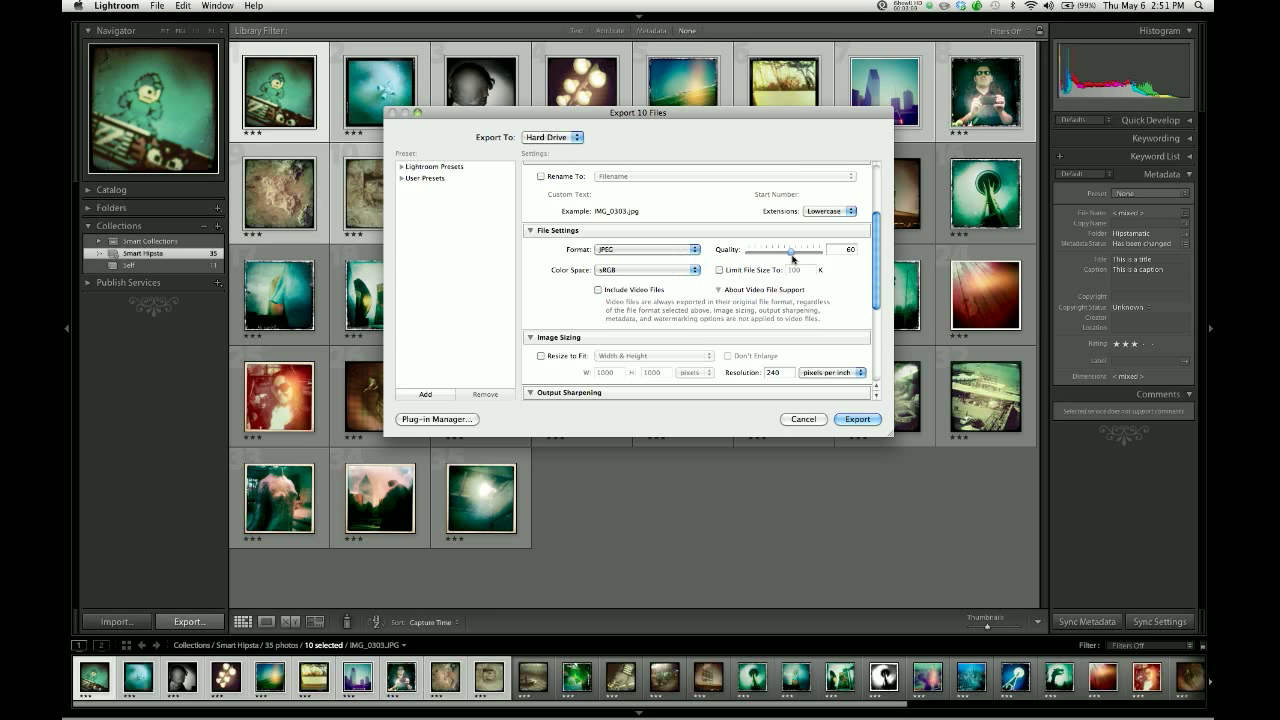
drag(791, 251, 822, 251)
click(665, 271)
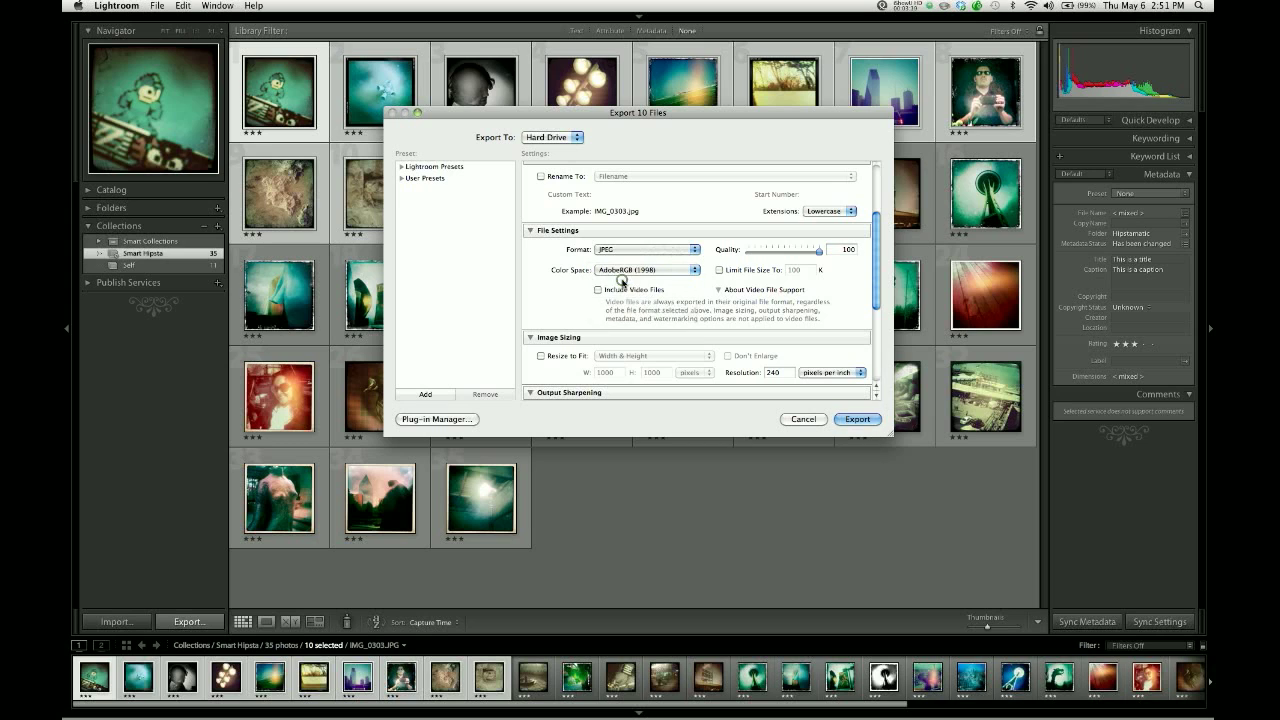
click(622, 281)
scroll(651, 290, down, 3)
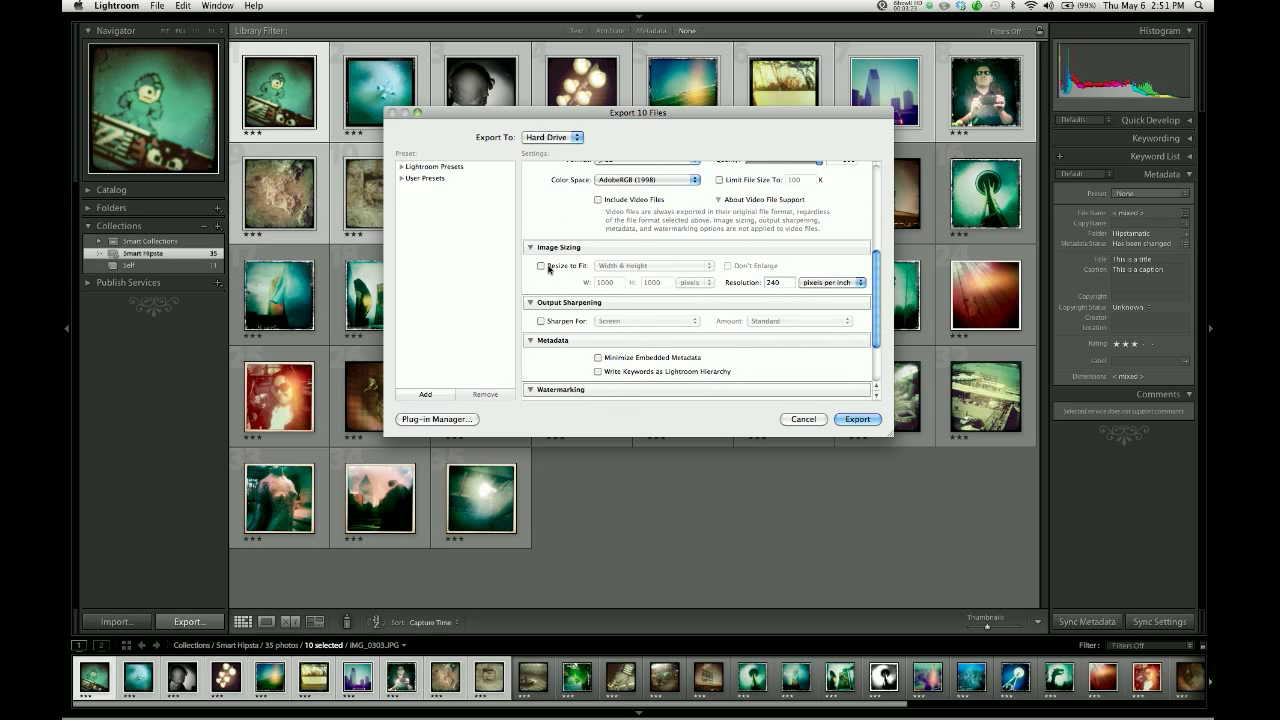
double_click(545, 267)
click(541, 321)
click(690, 321)
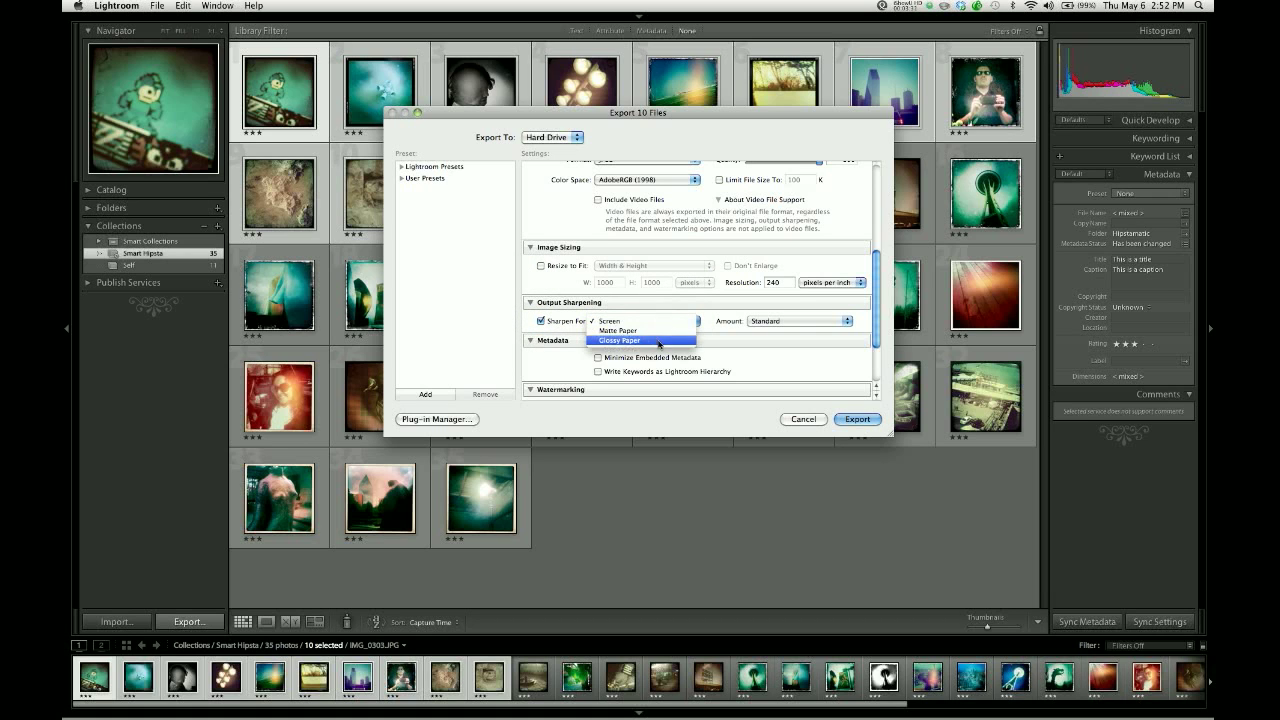
click(659, 341)
scroll(657, 334, down, 4)
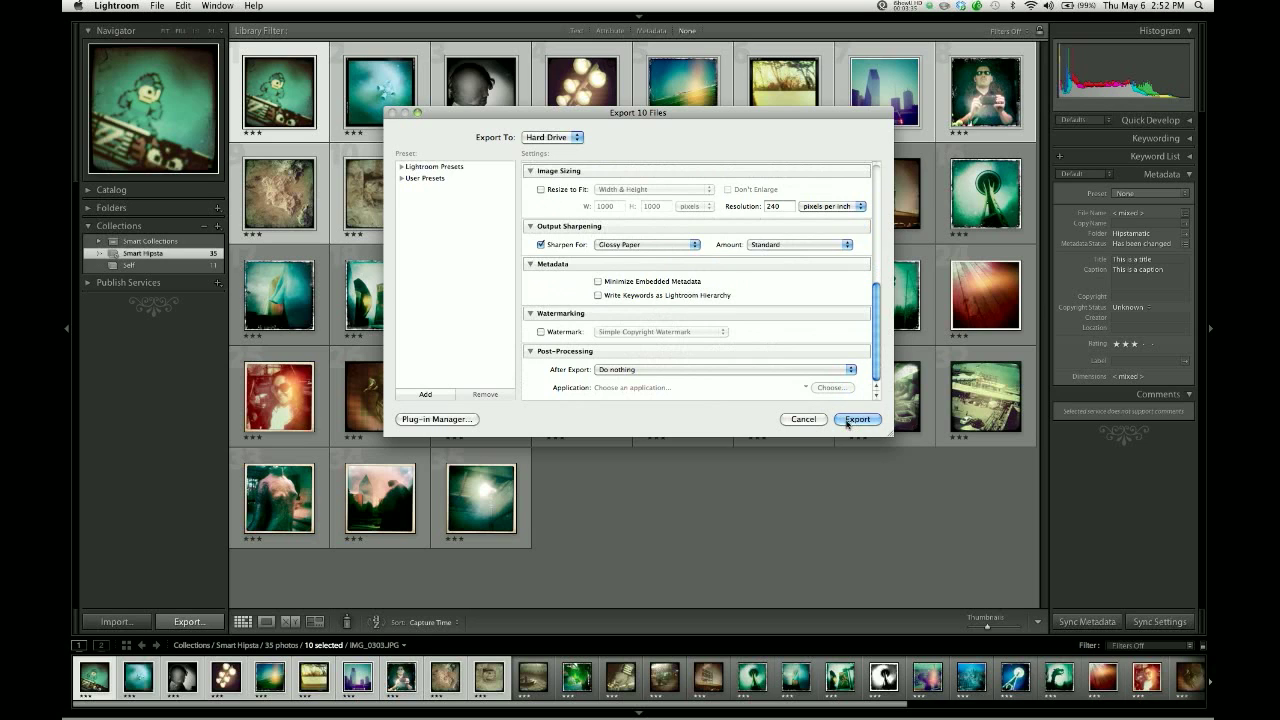
drag(876, 377, 690, 197)
click(708, 217)
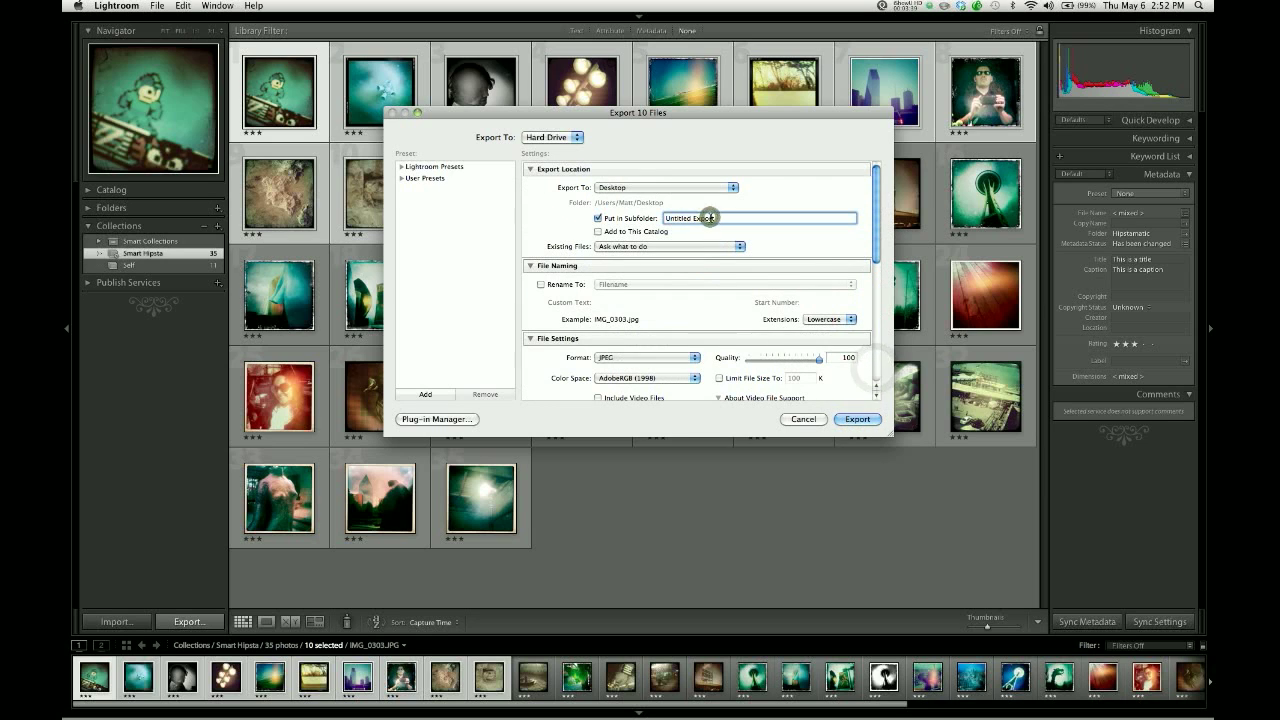
triple_click(708, 217)
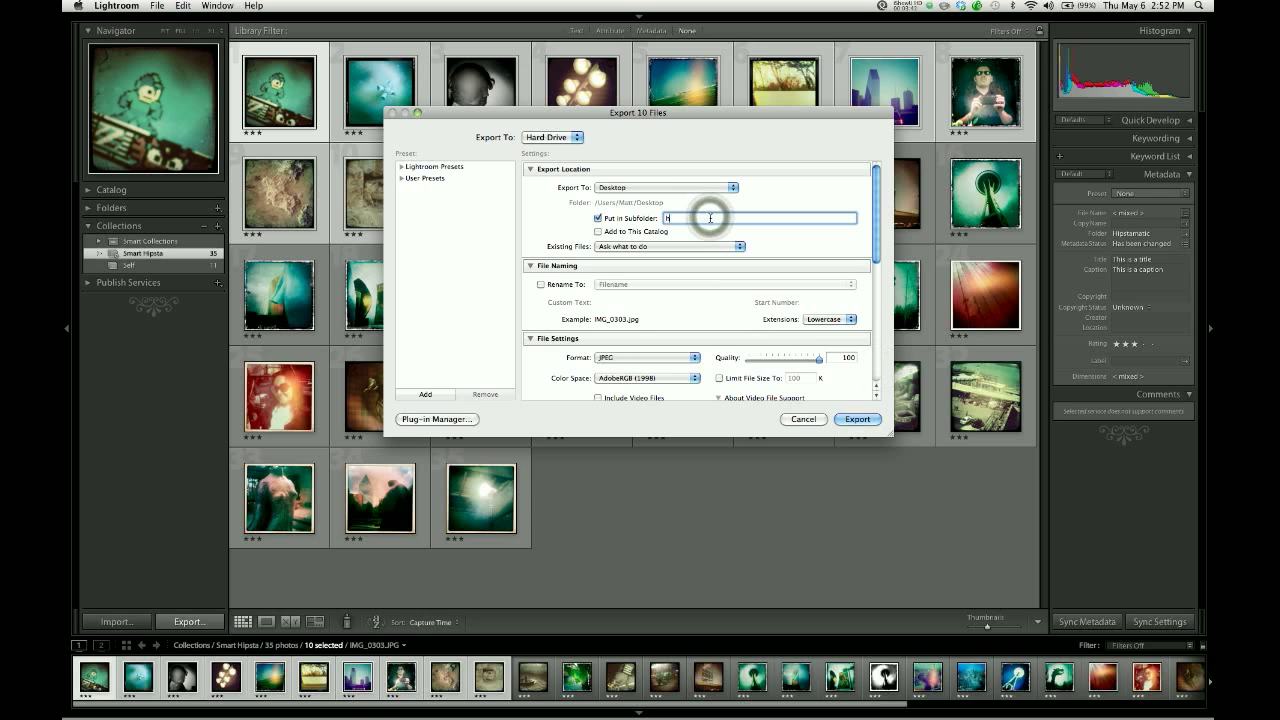
text(hires)
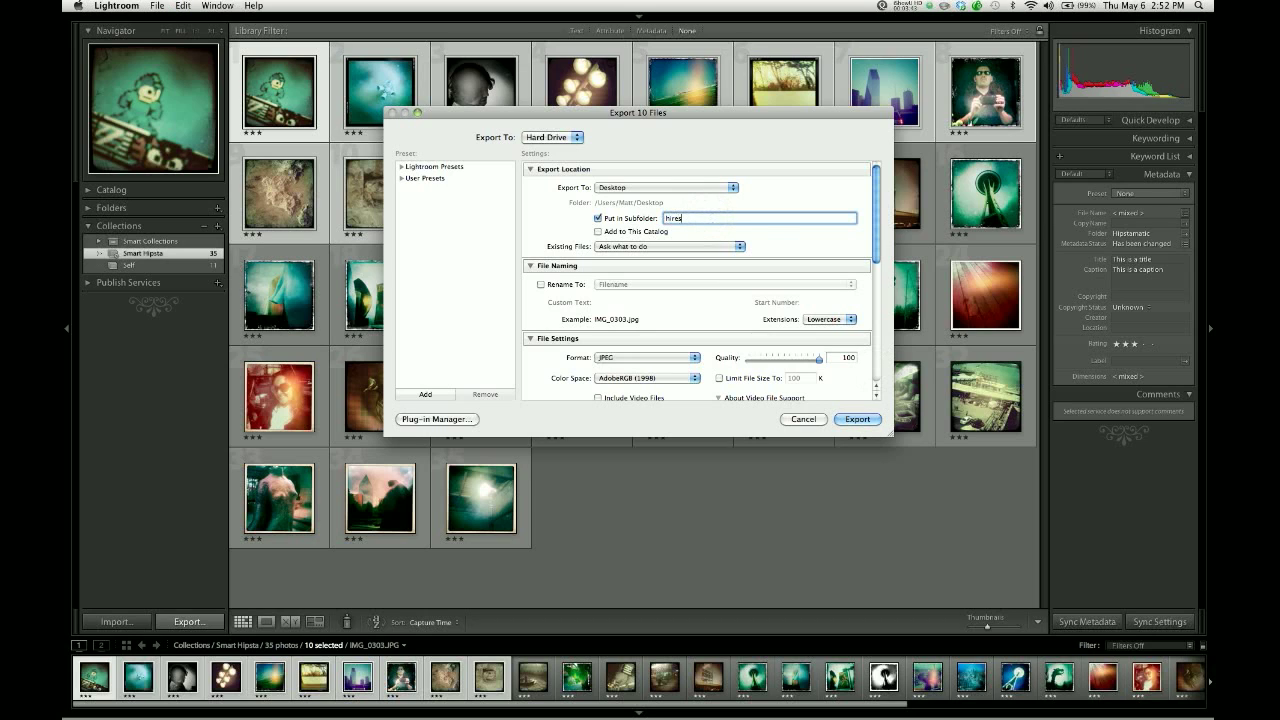
click(762, 238)
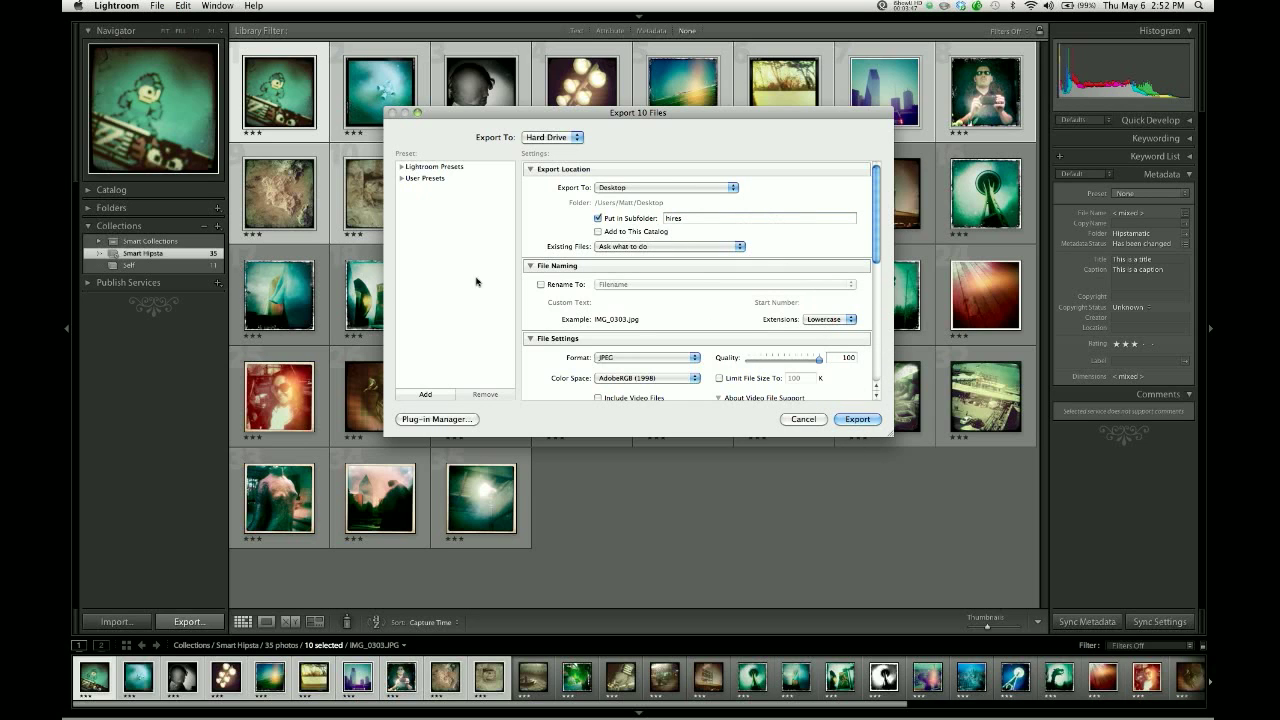
click(800, 421)
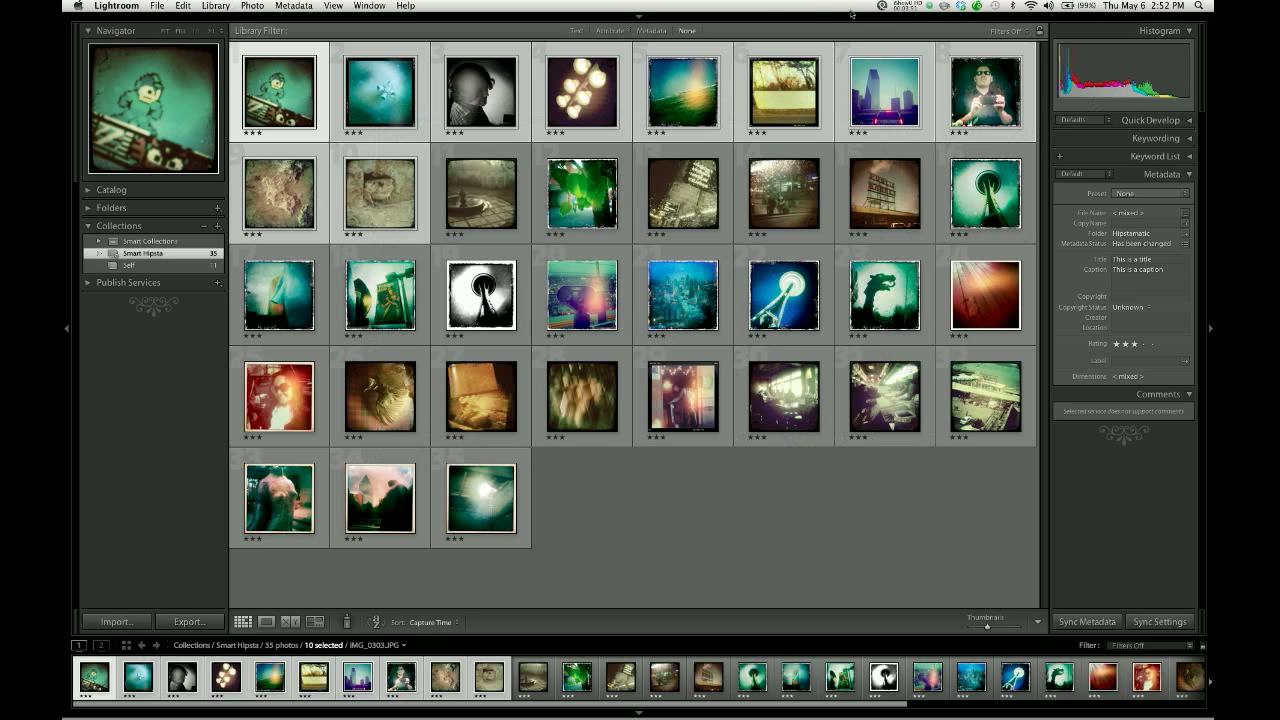
Switch to the Web module with Cmd+Opt+5 and enter photos/ as the Downloadable Image Location
key(super+alt+5)
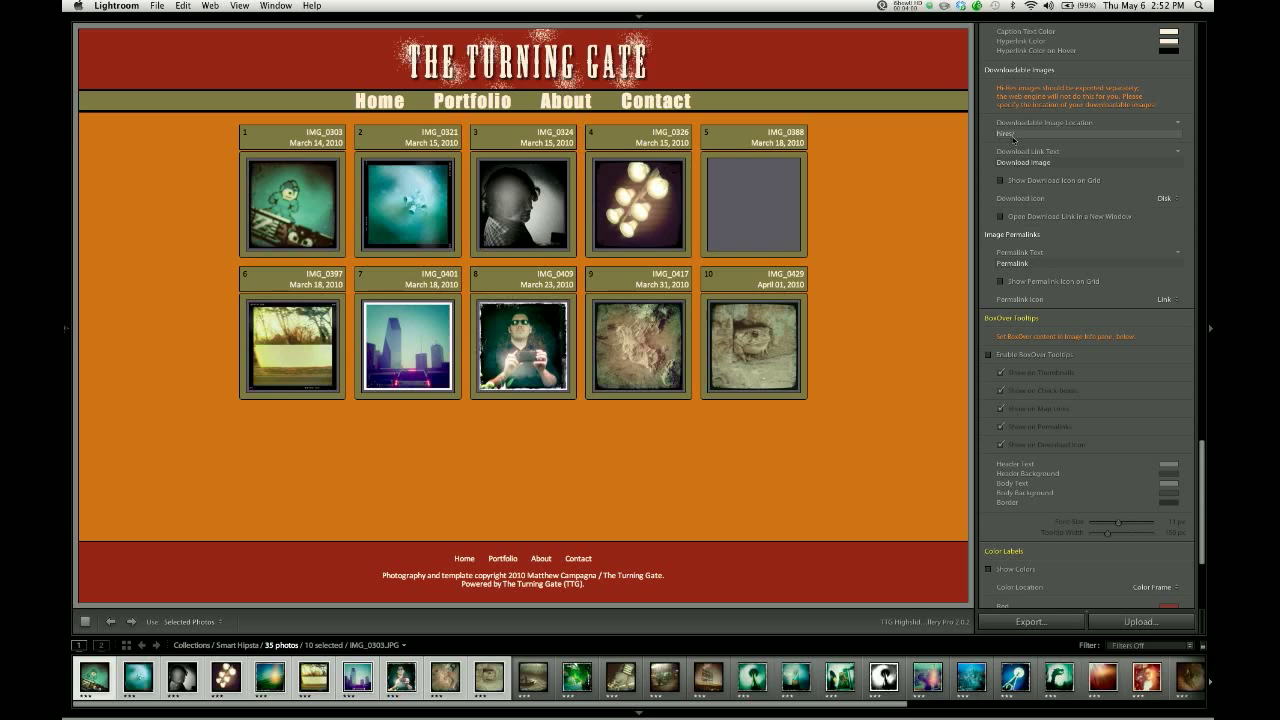
click(1005, 137)
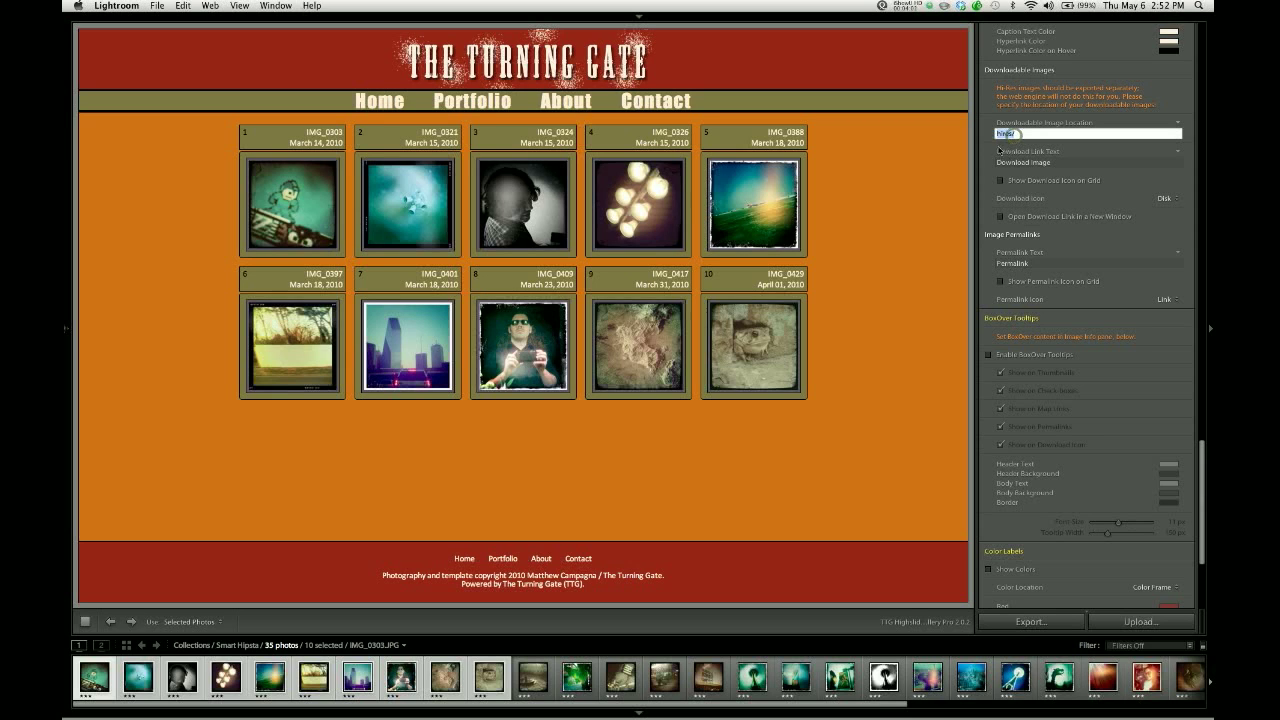
key(Return)
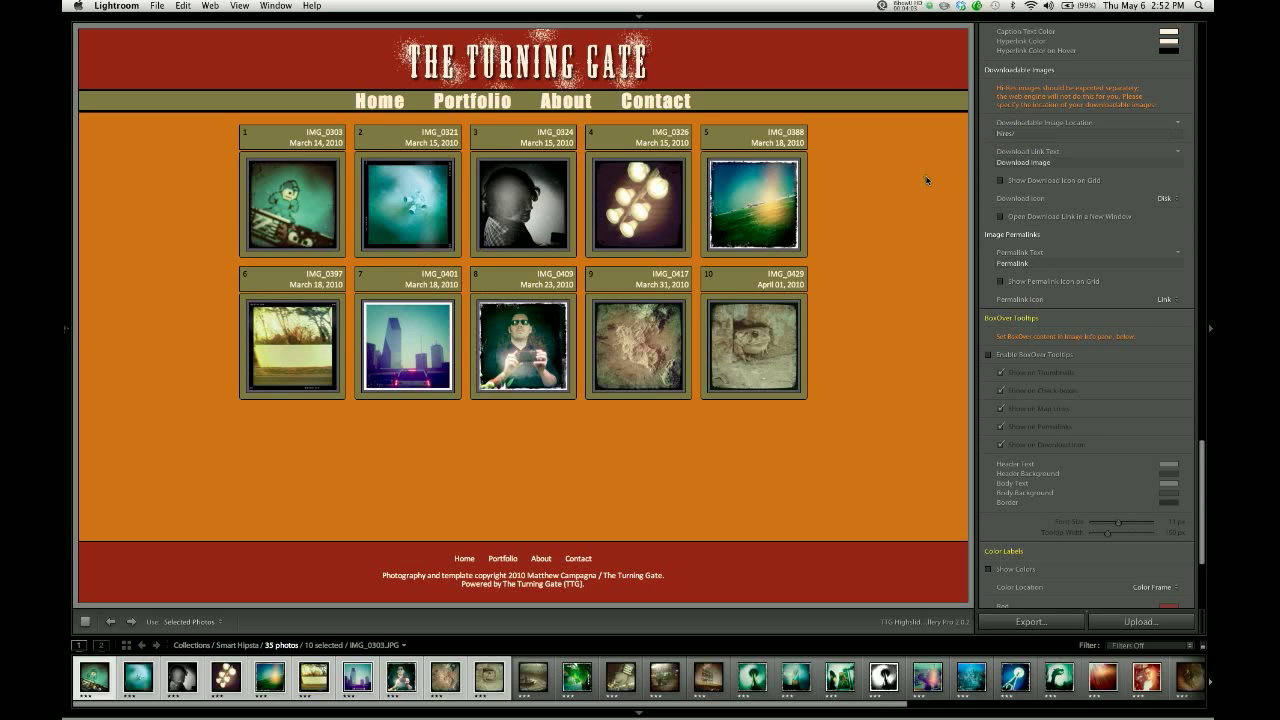
click(1035, 134)
text(photo)
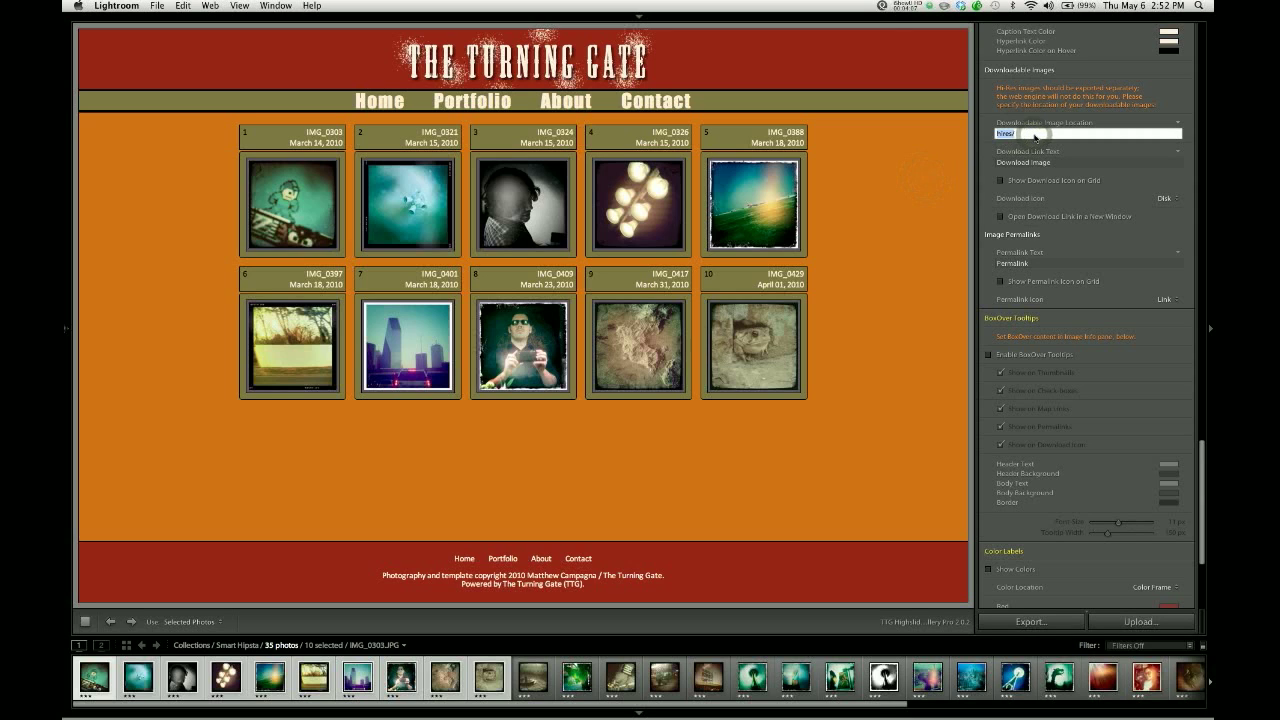
text(s/)
key(Return)
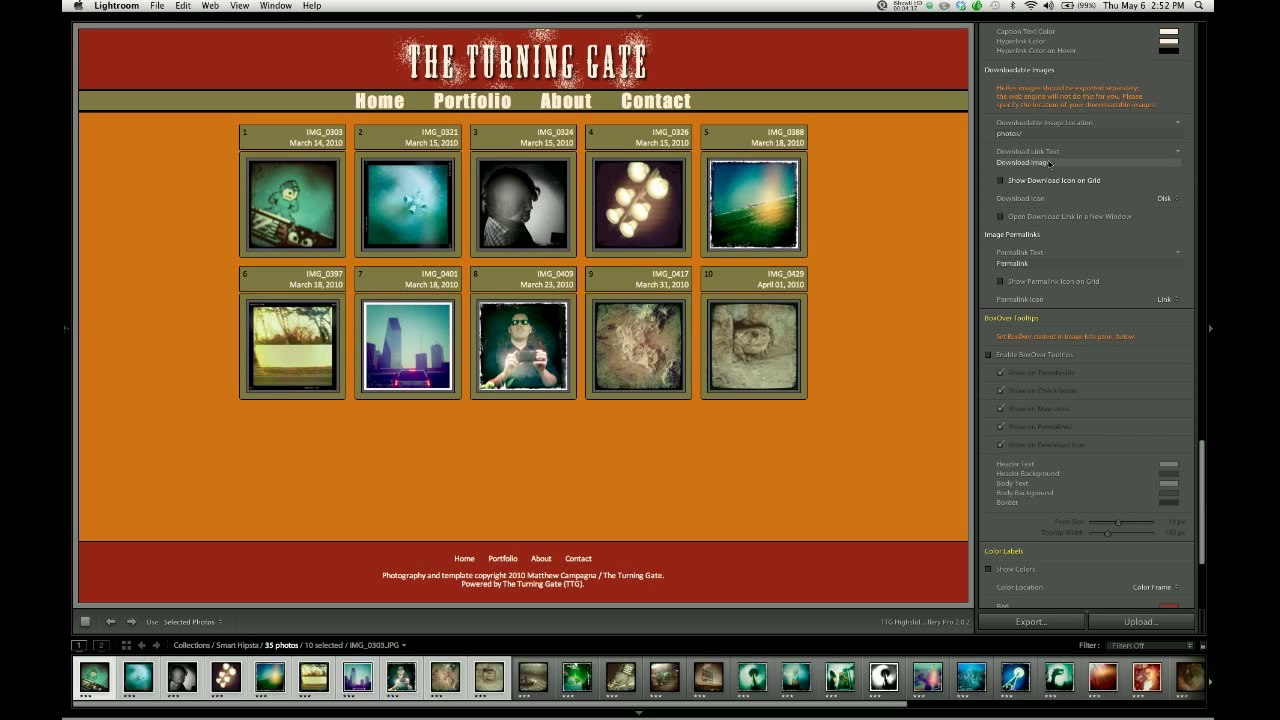
Change Download Link Text to 'Download Hi-Res Image' while previewing the IMG_0321 enlargement
click(428, 206)
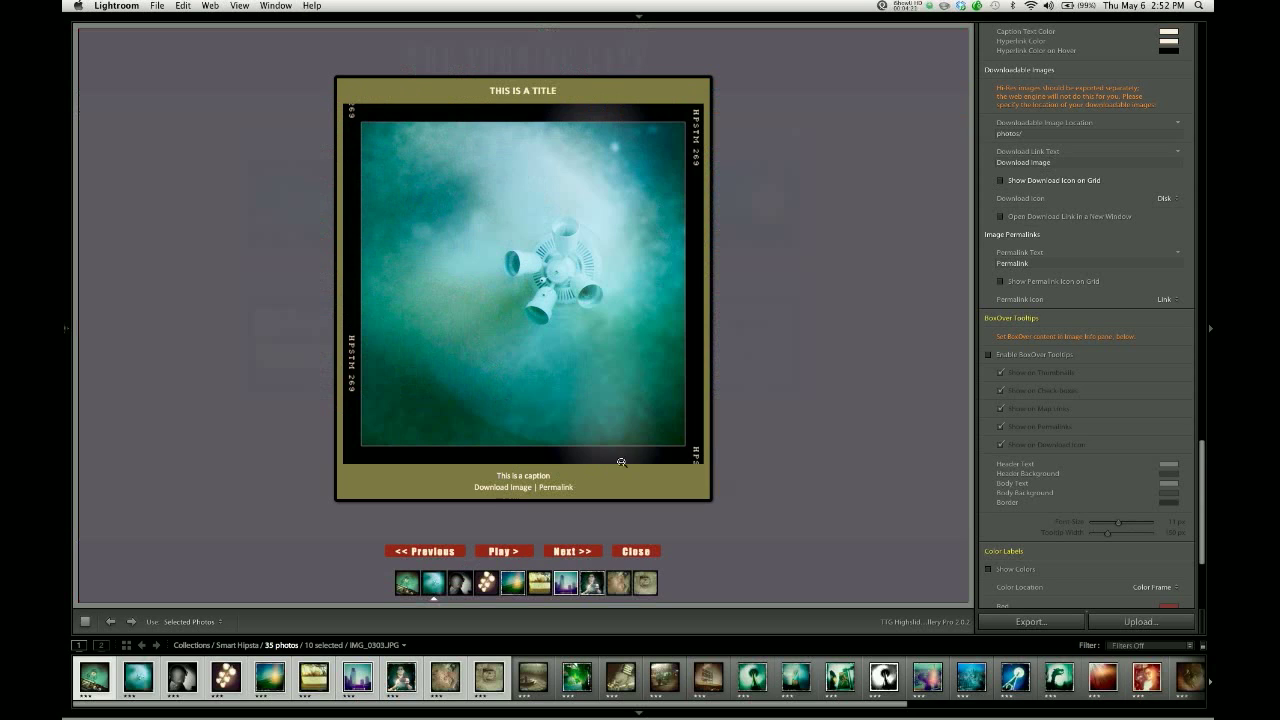
click(1020, 162)
click(1052, 162)
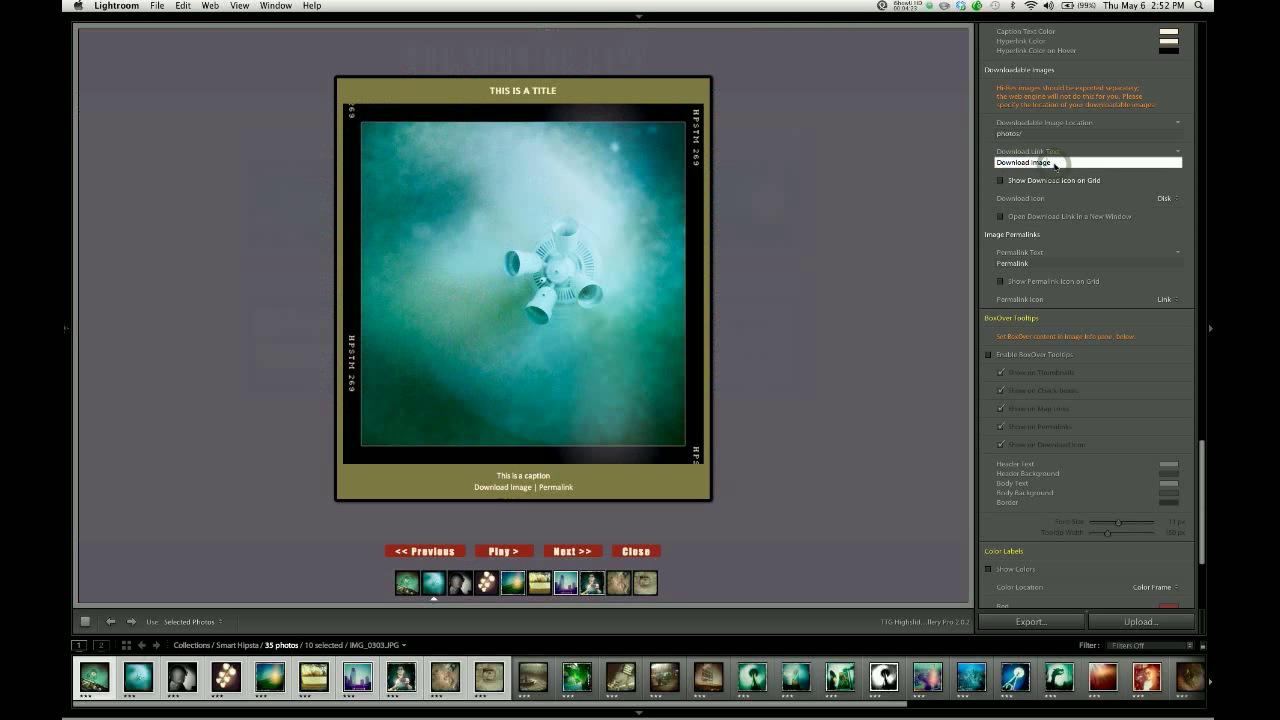
text(Hi-Res)
key(Return)
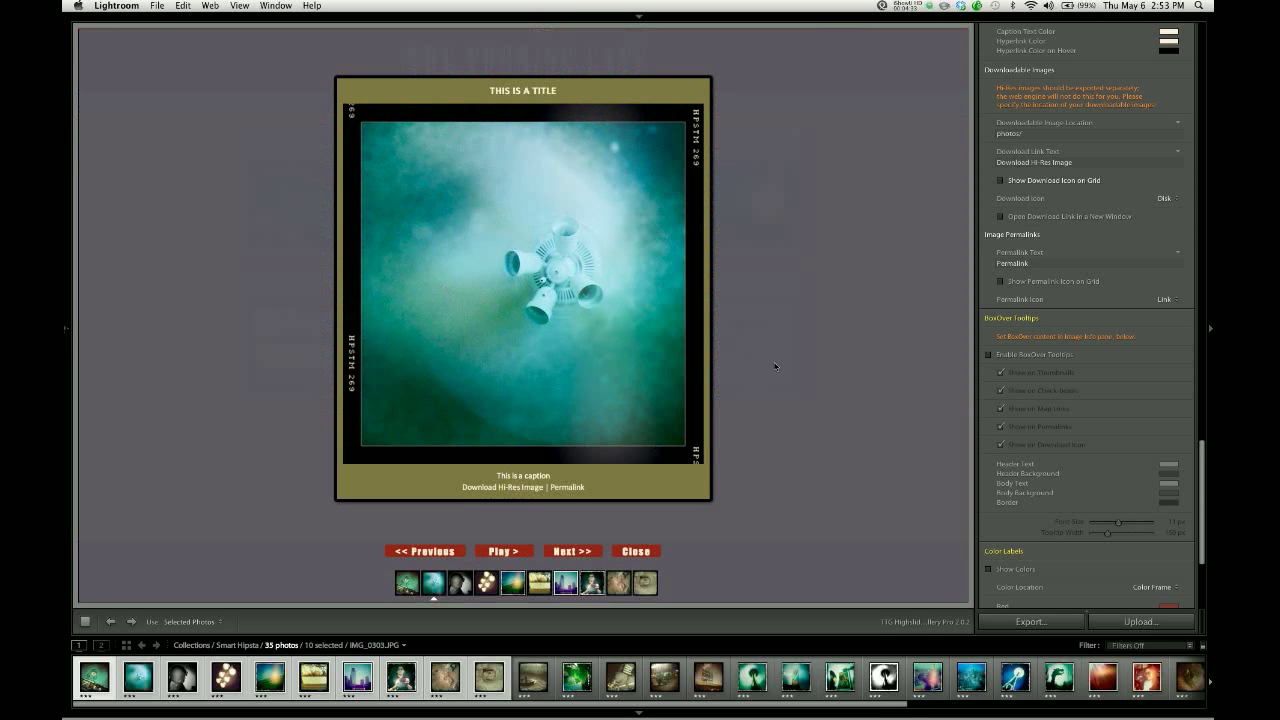
click(819, 299)
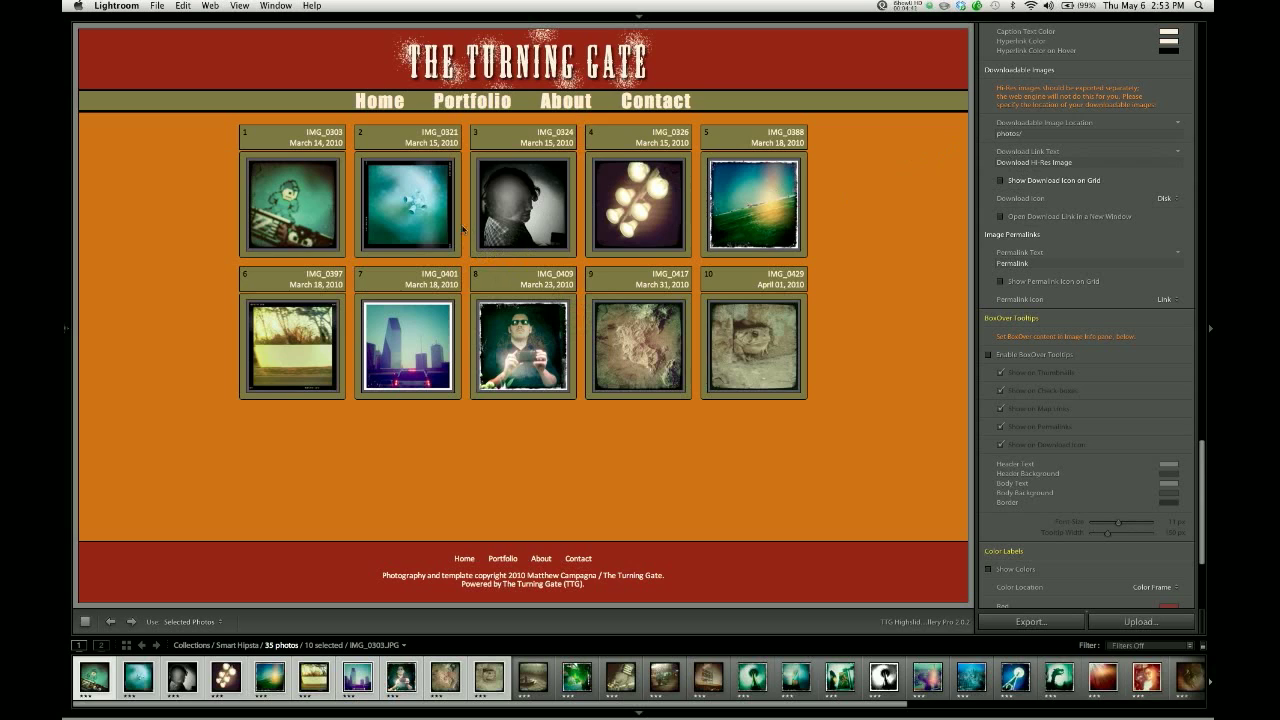
Enable Show Download Icon on Grid, try the Picture Save icon, then settle on Disk
click(1001, 181)
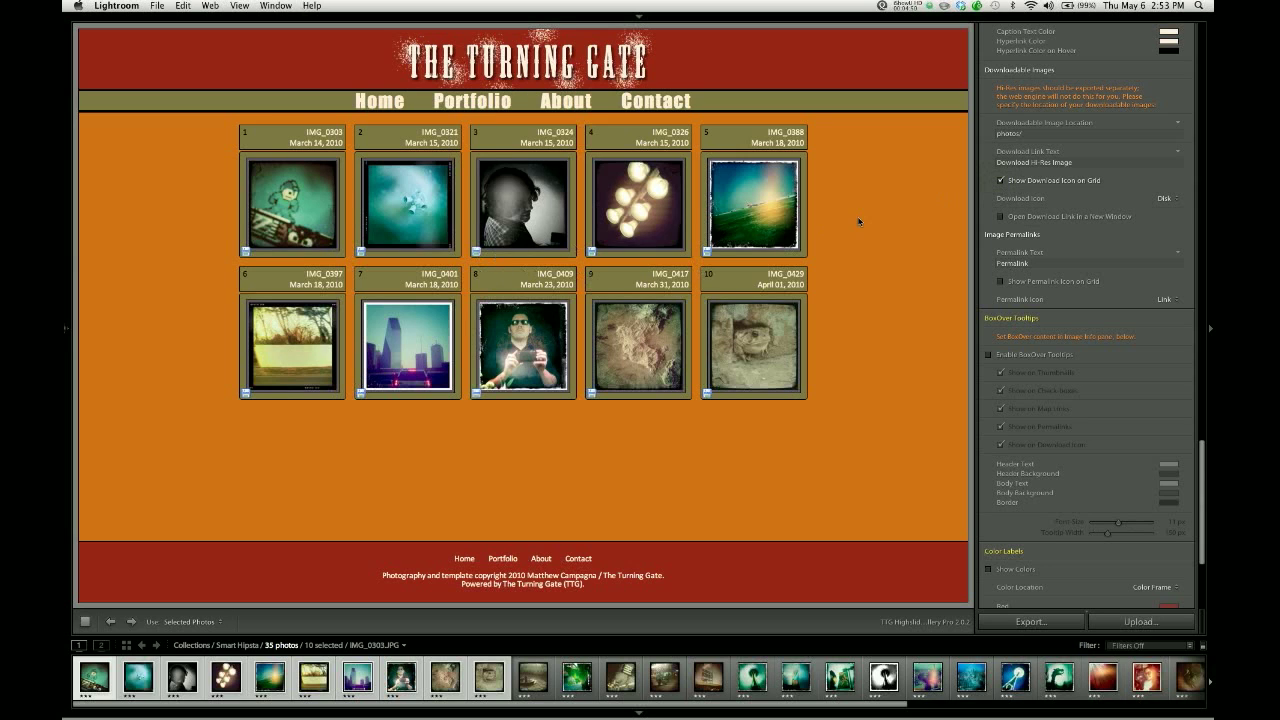
click(1166, 198)
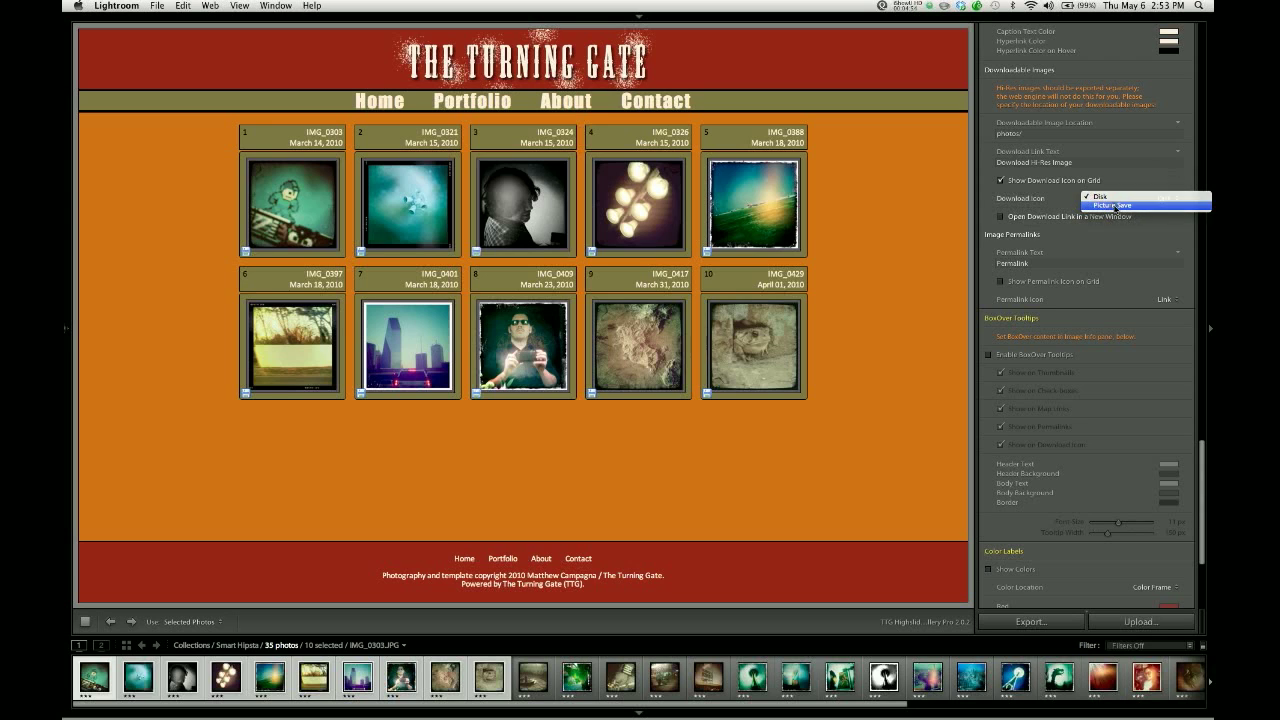
click(1116, 206)
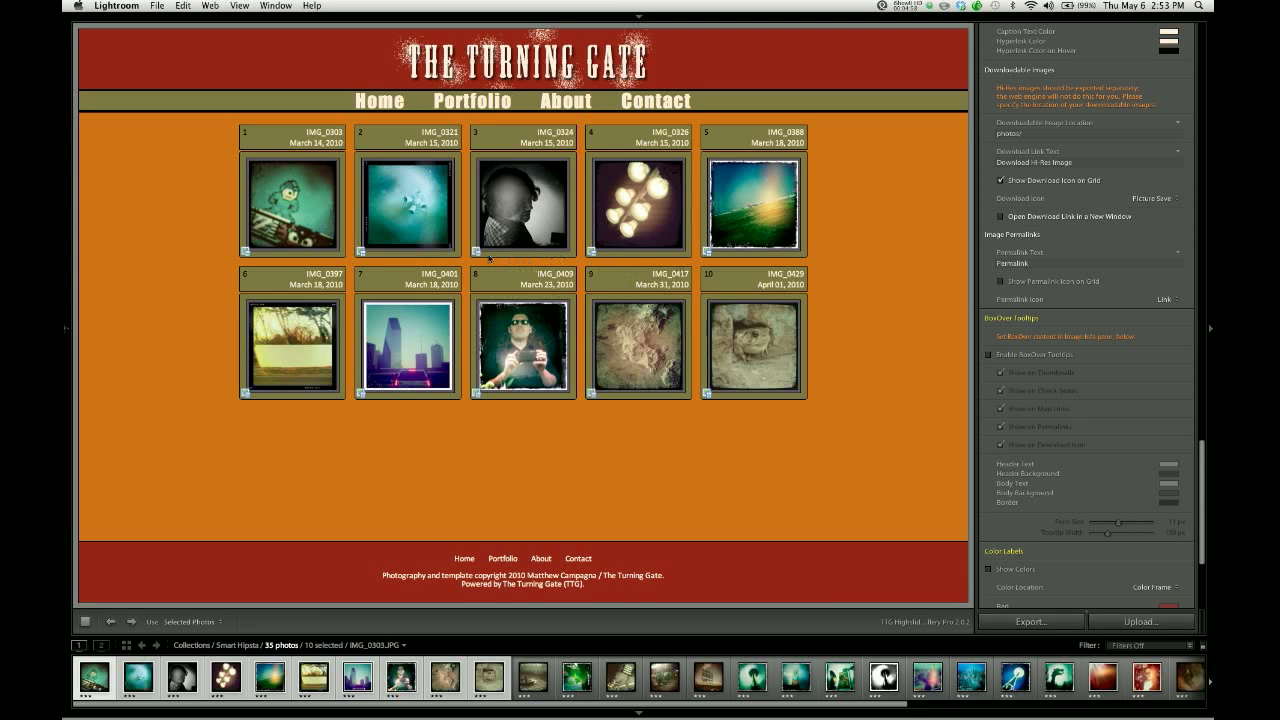
click(1140, 198)
click(1140, 190)
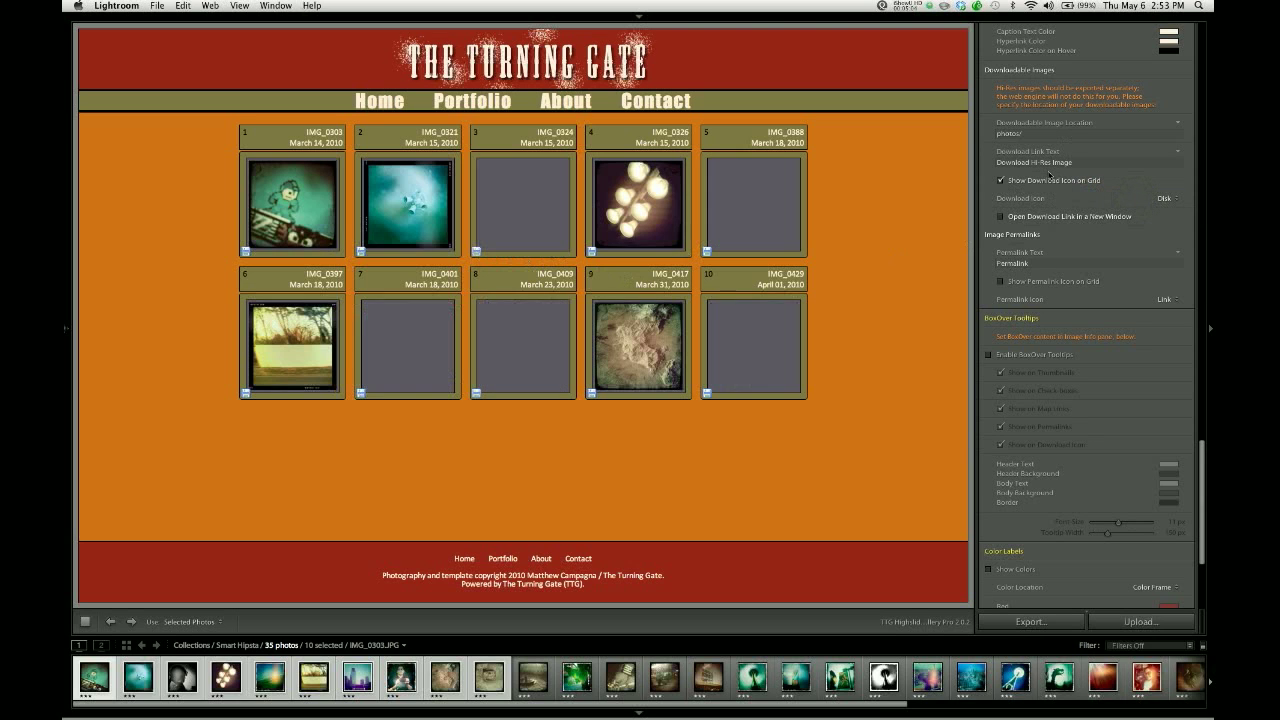
Set Show Text Links in Caption to No Links and check the enlarged IMG_0321
scroll(1060, 172, up, 5)
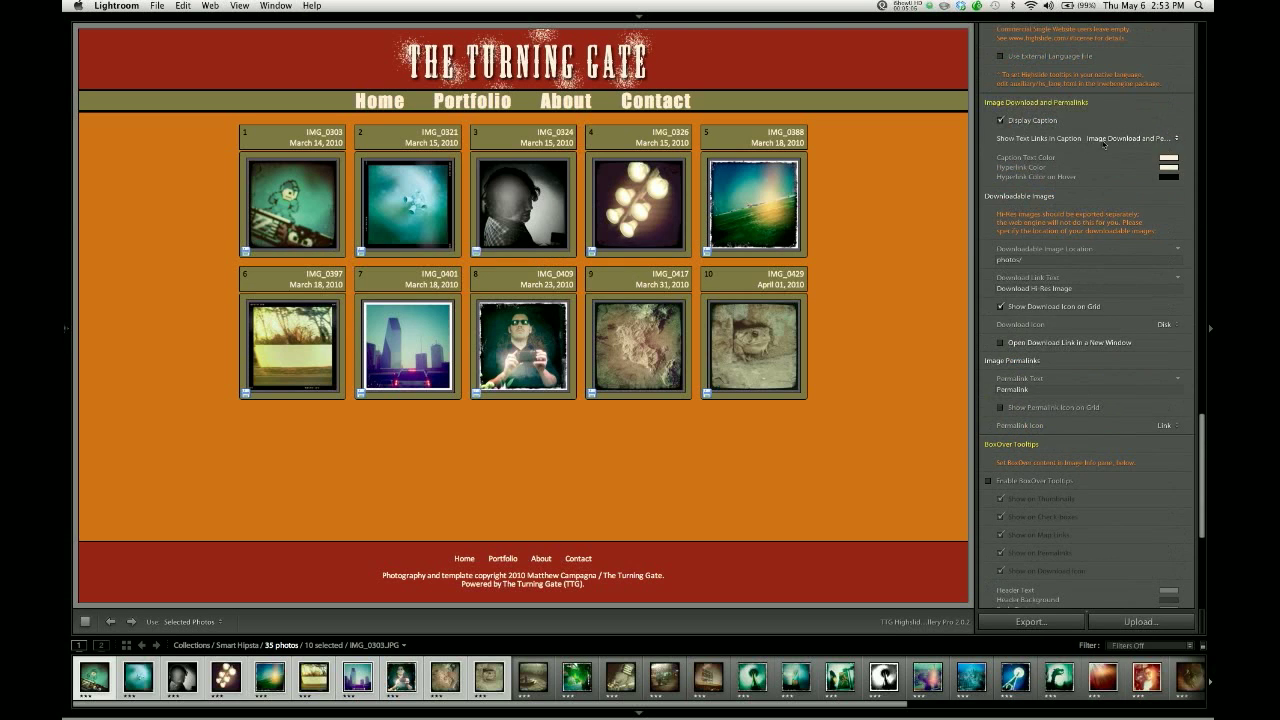
click(1106, 139)
click(1105, 113)
click(430, 235)
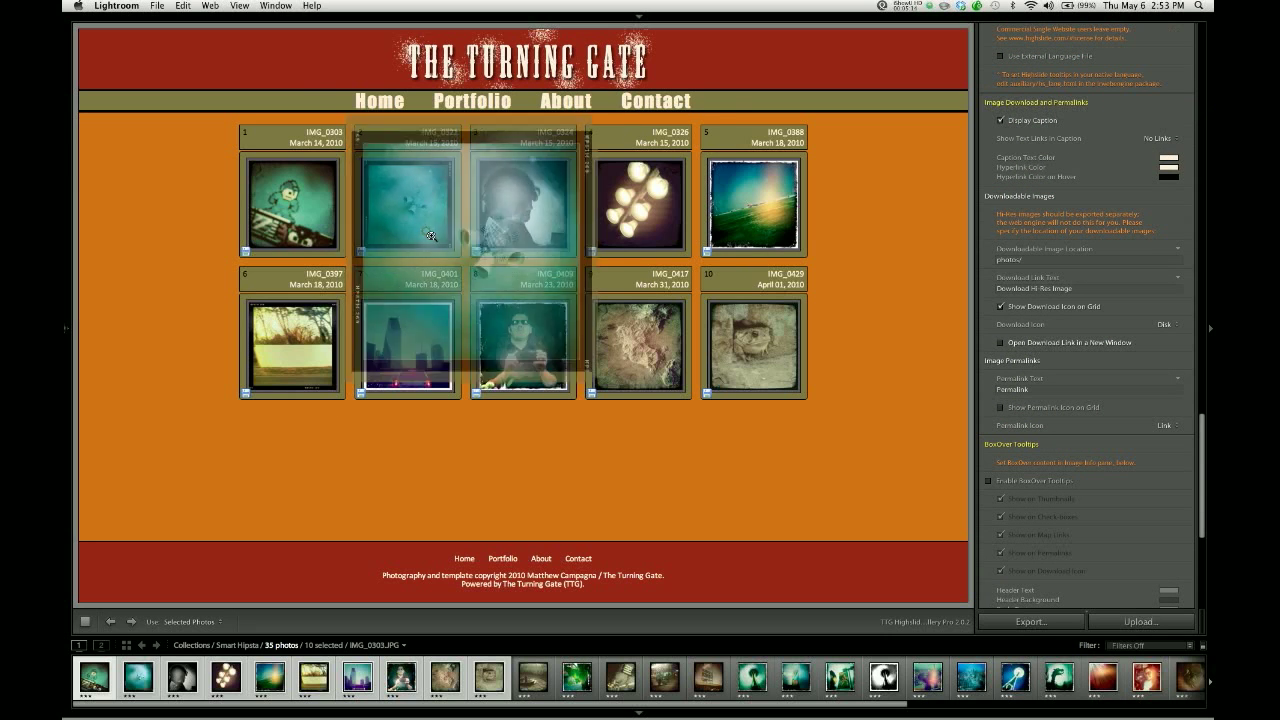
click(517, 387)
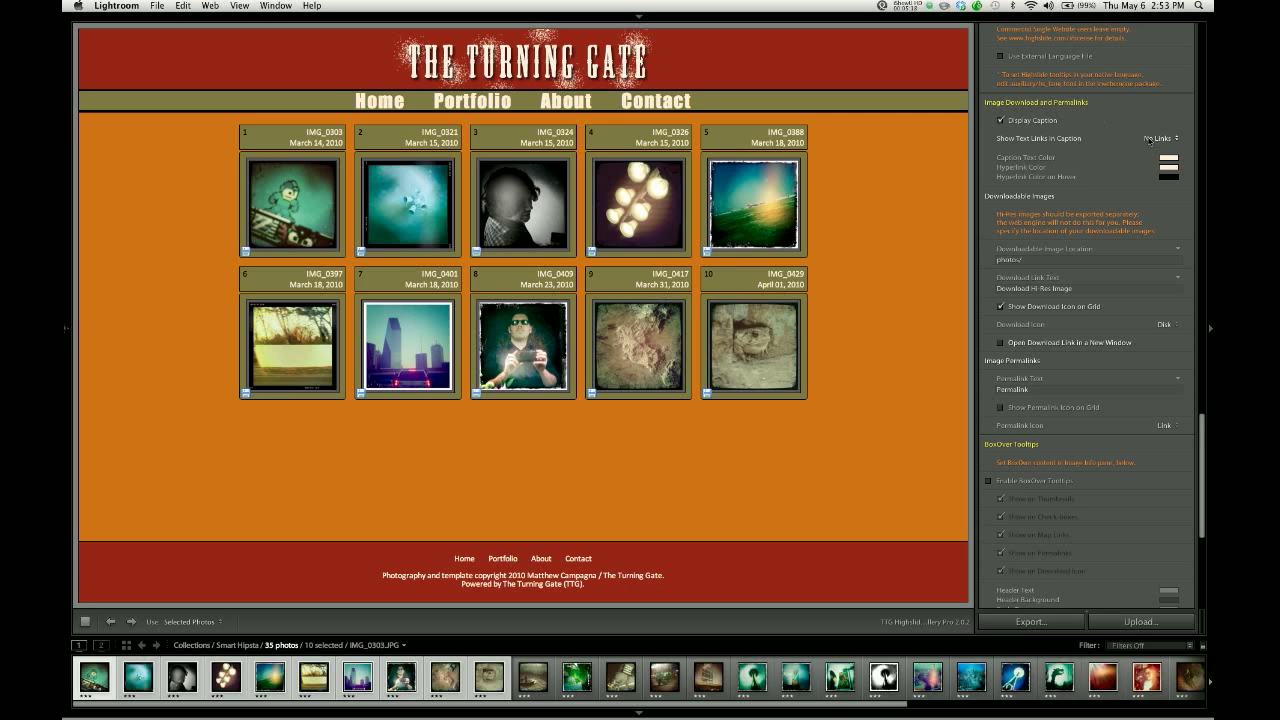
Turn on Open Download Link in a New Window
scroll(1057, 289, down, 2)
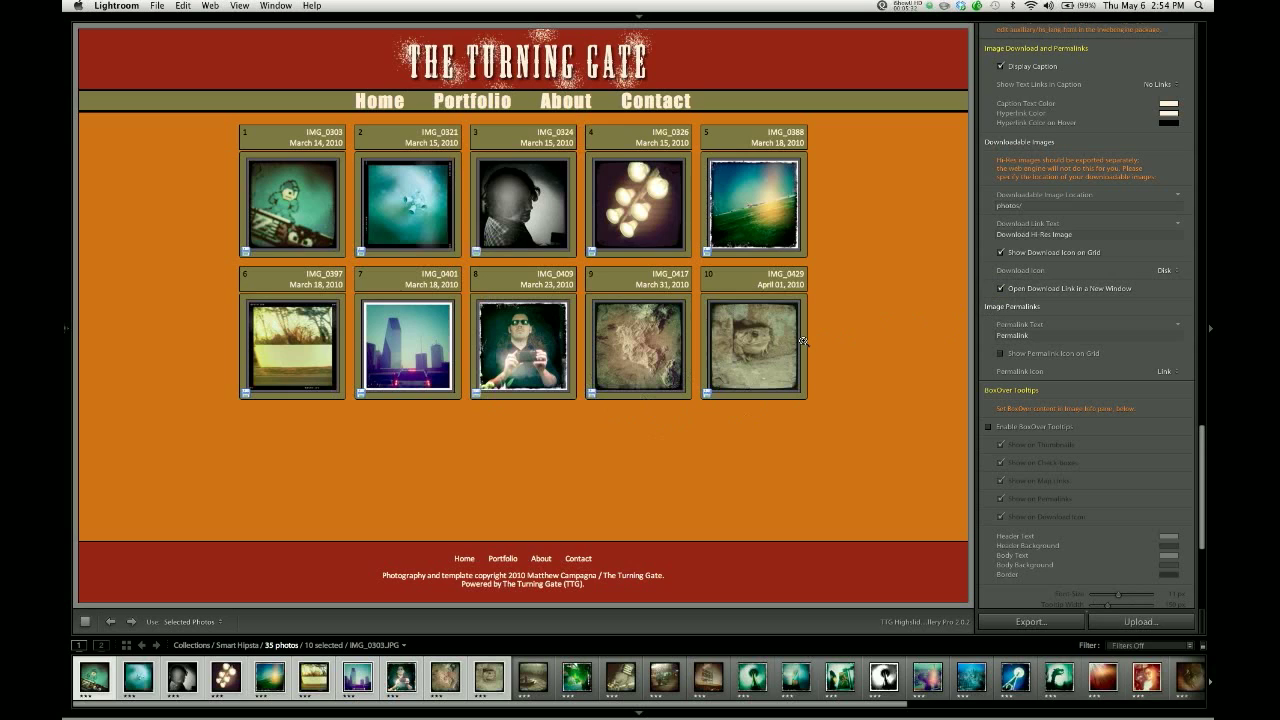
click(1000, 289)
click(999, 289)
Leave the permalink text unchanged, enable Show Permalink Icon on Grid, and choose the Link Go icon
scroll(1077, 268, down, 2)
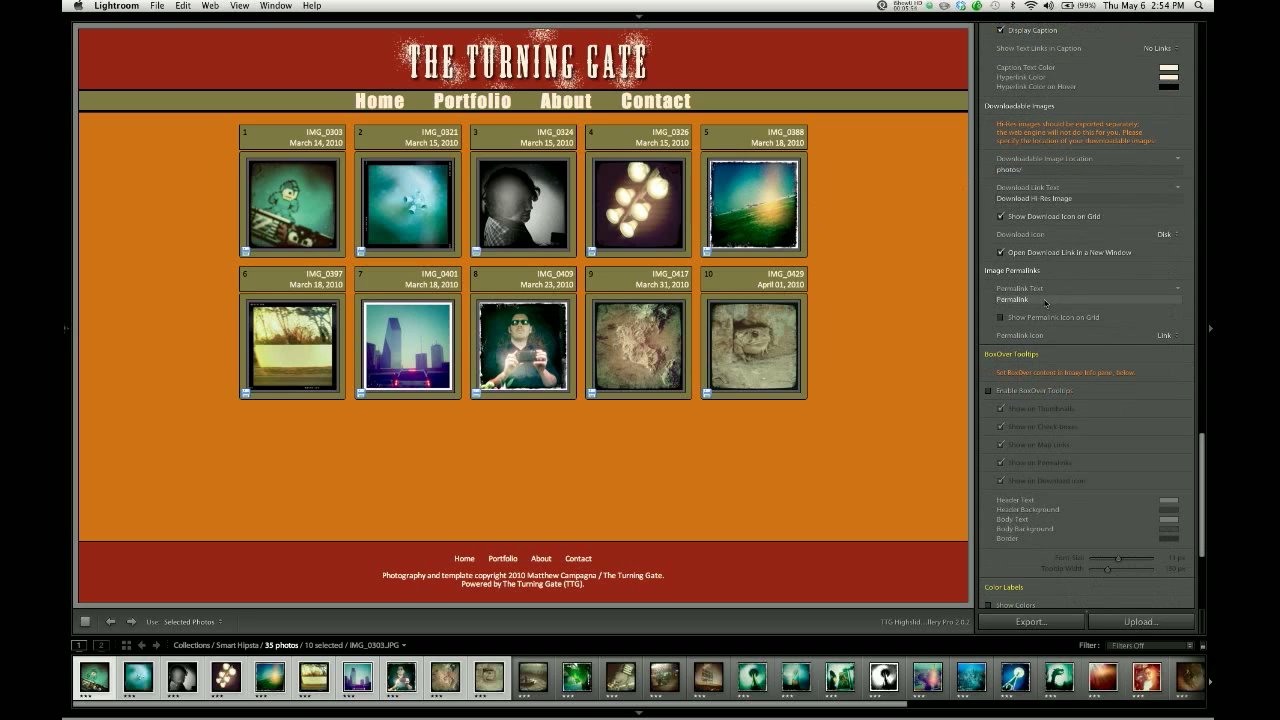
click(1045, 301)
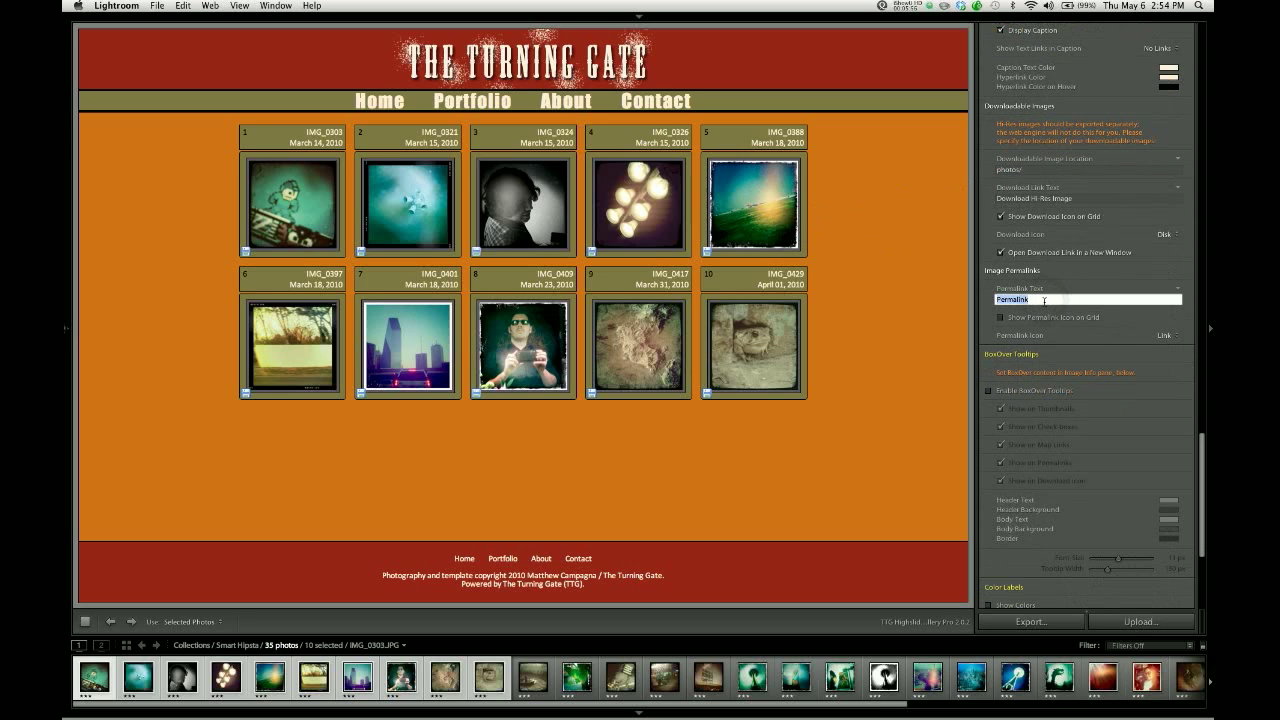
click(1069, 286)
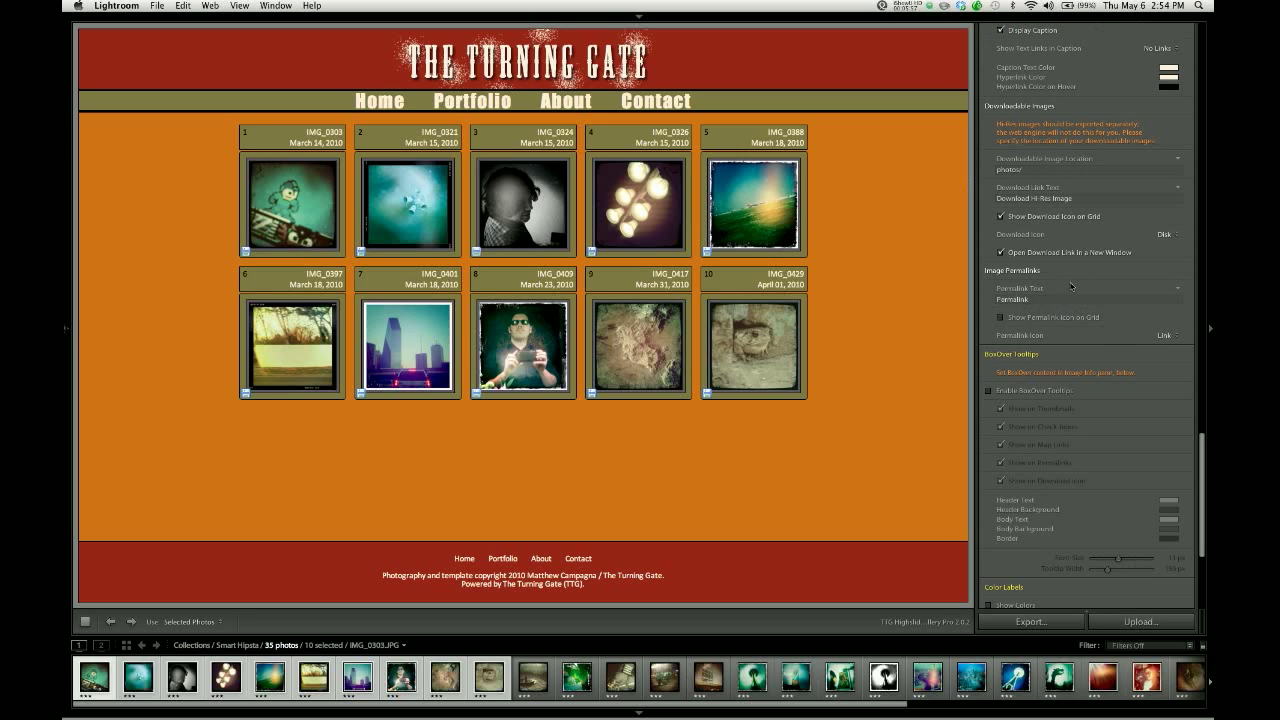
click(1000, 318)
click(1166, 336)
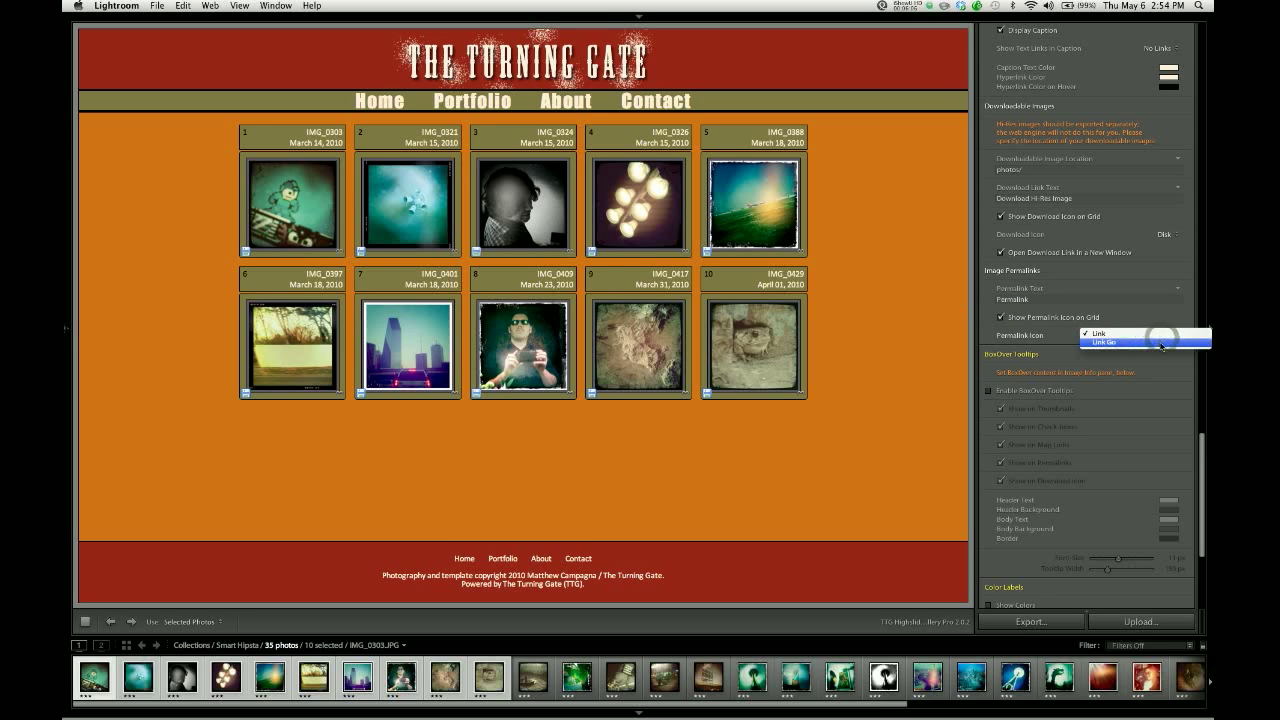
click(1159, 345)
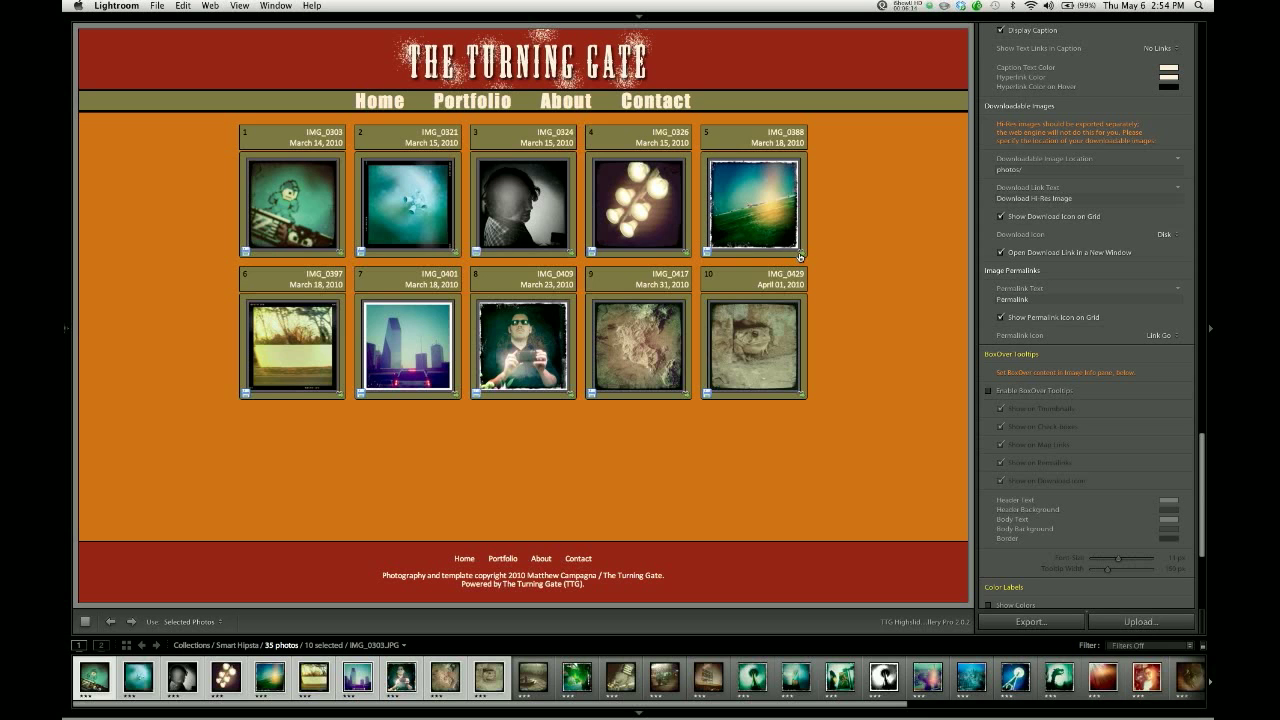
Set caption text links to Image Download and Permalink, then open IMG_0409 enlarged to check them
click(410, 216)
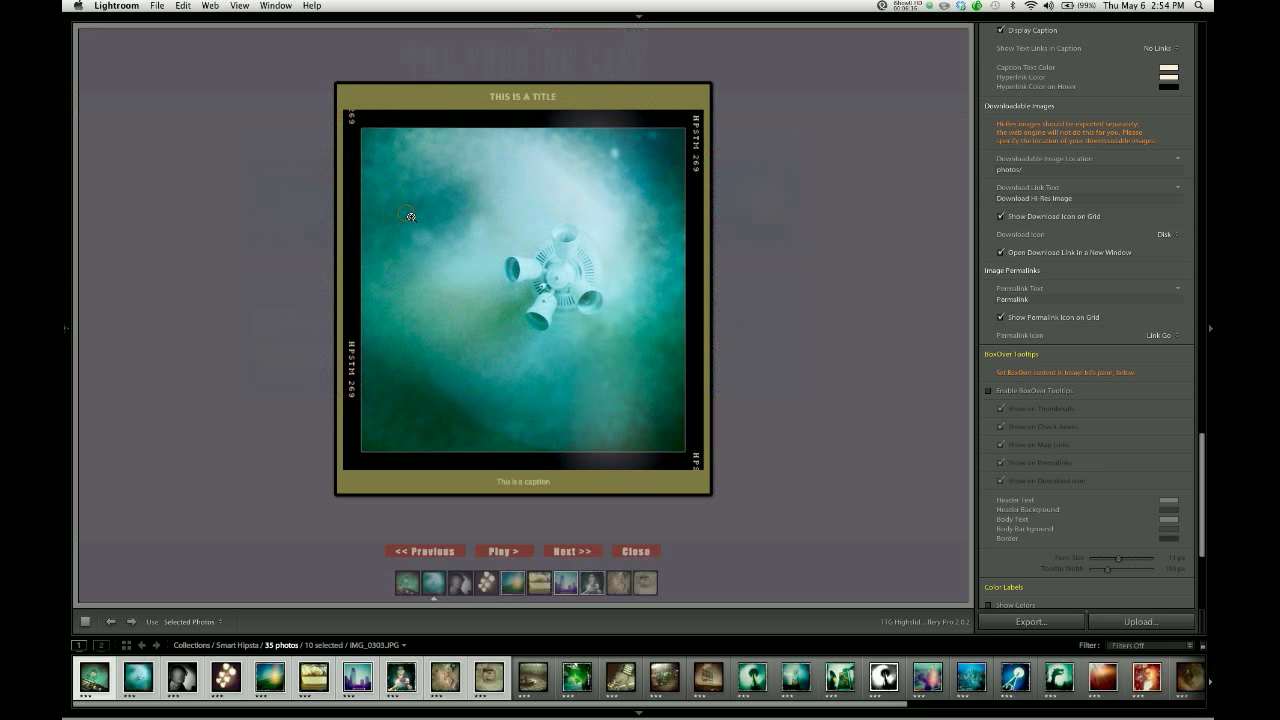
click(538, 355)
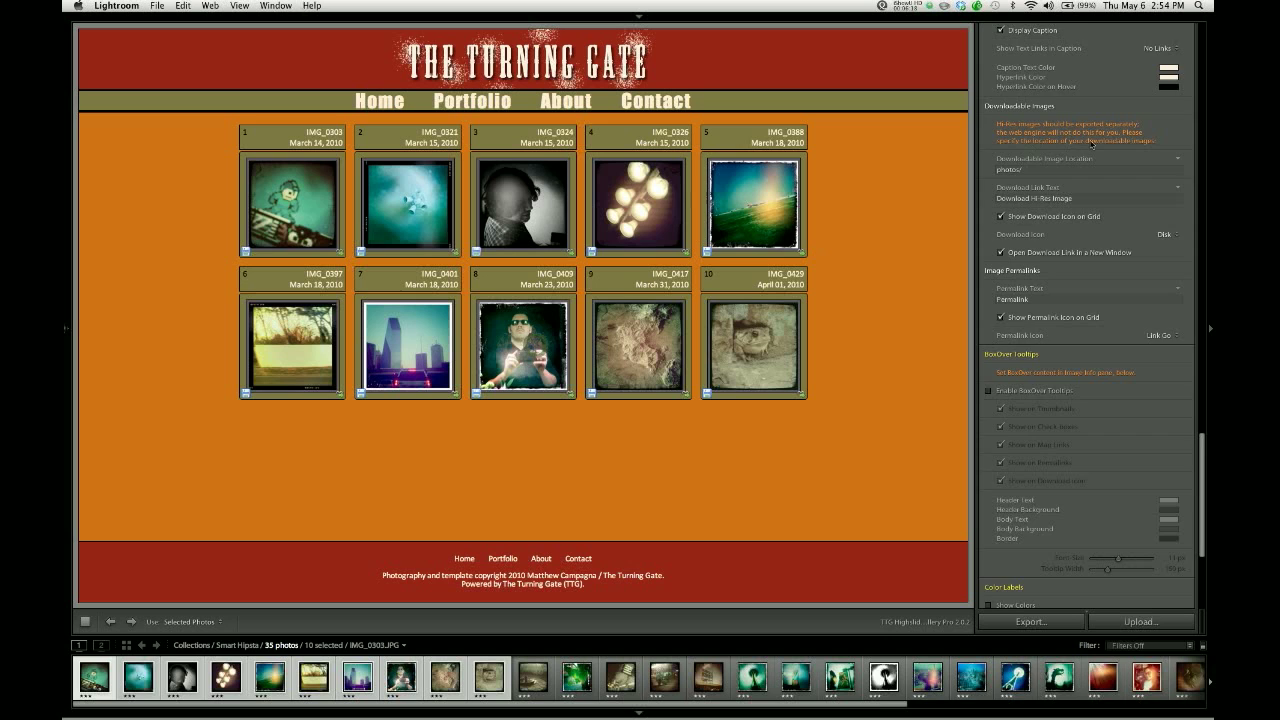
scroll(1092, 143, up, 1)
click(1160, 66)
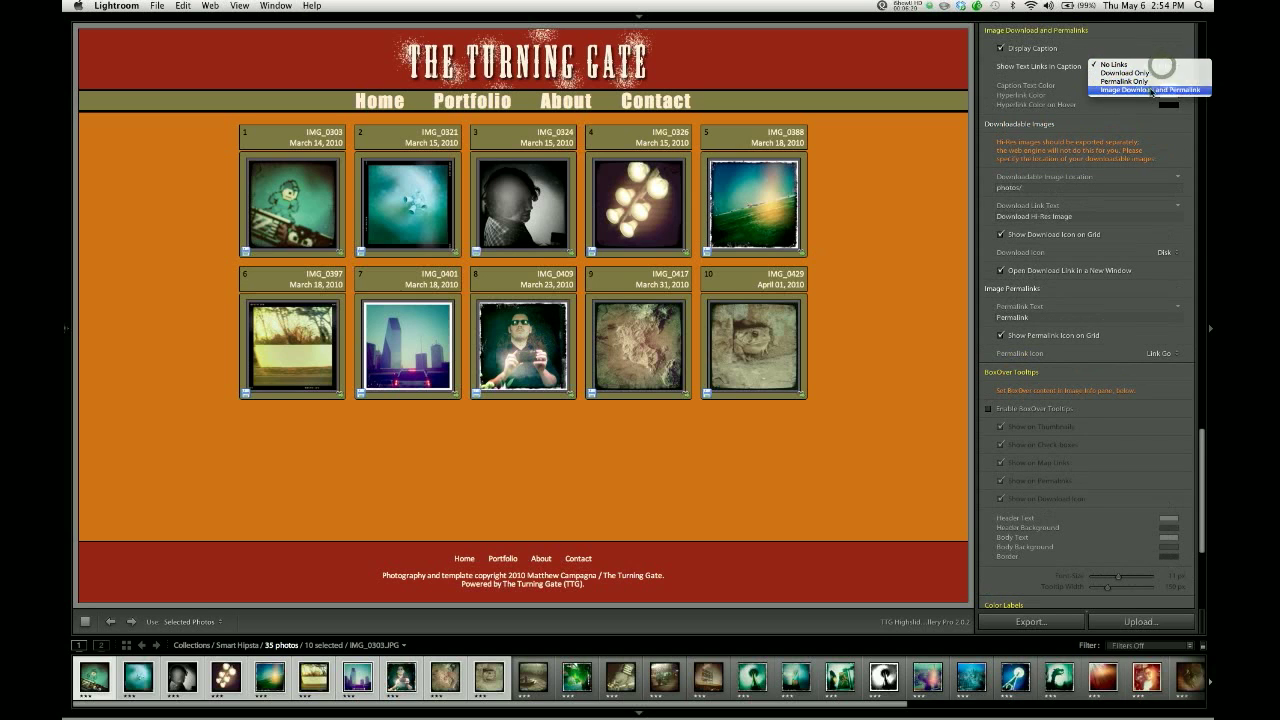
click(1152, 91)
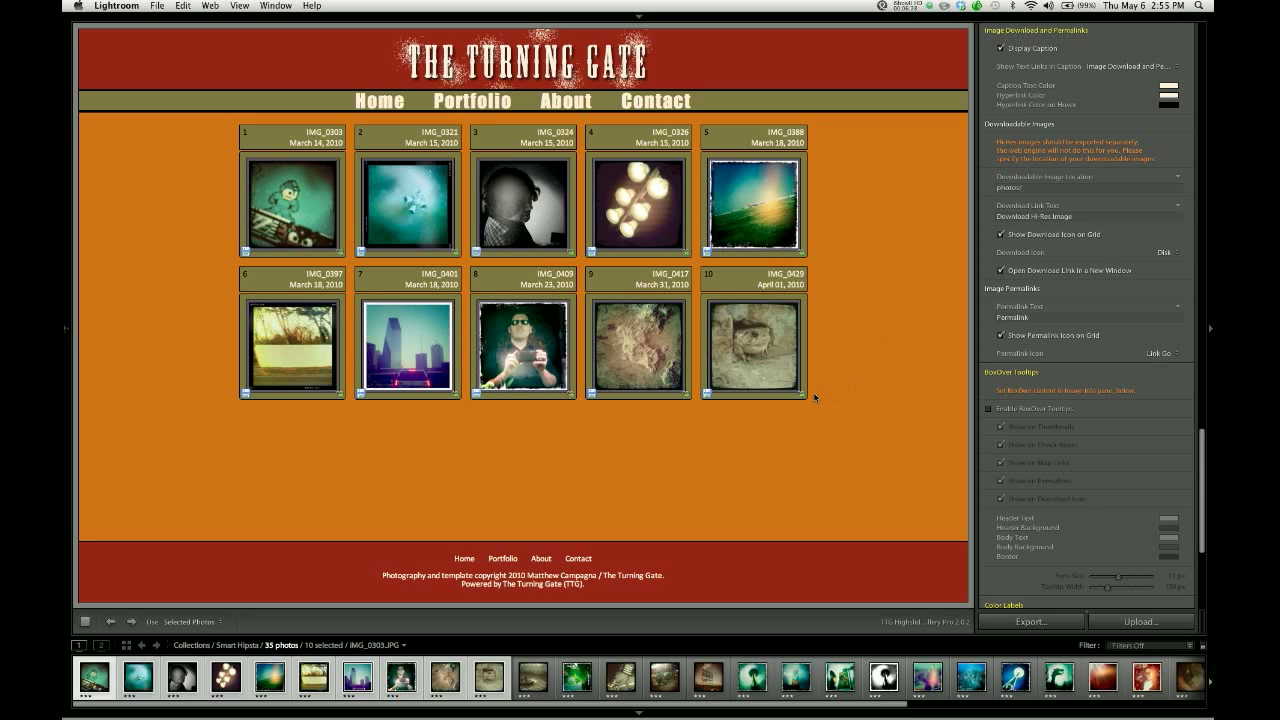
click(537, 345)
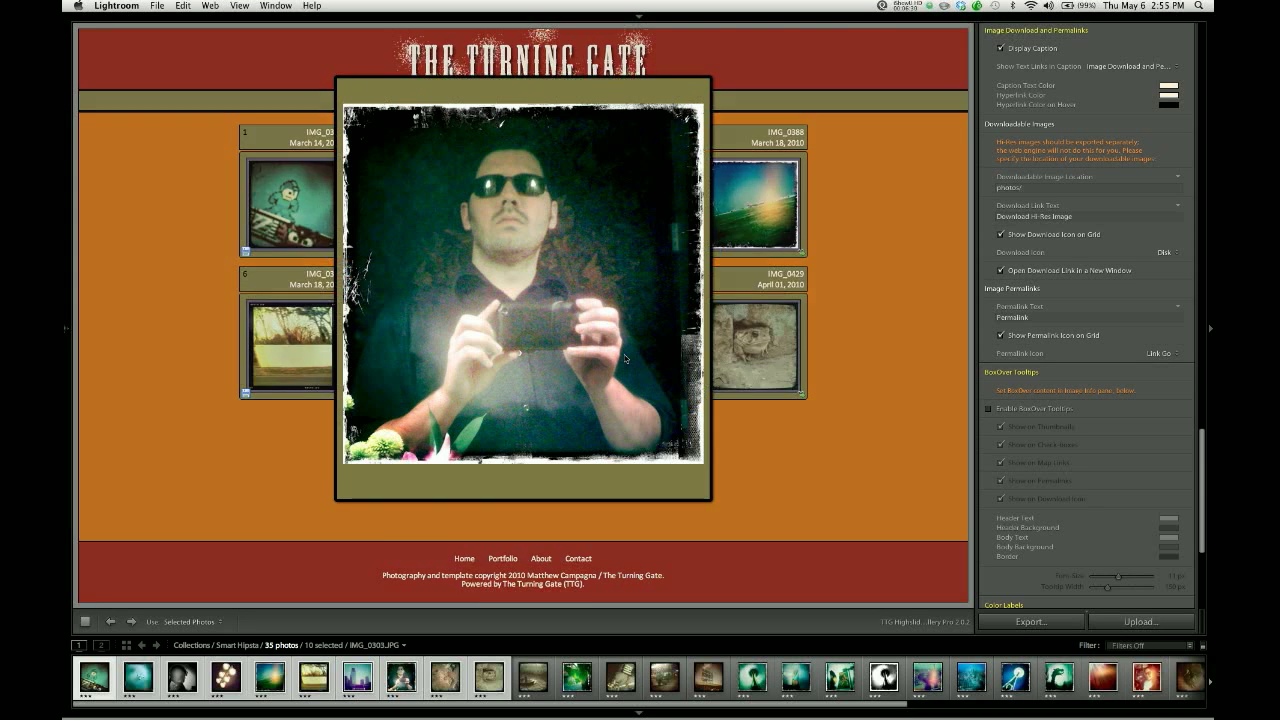